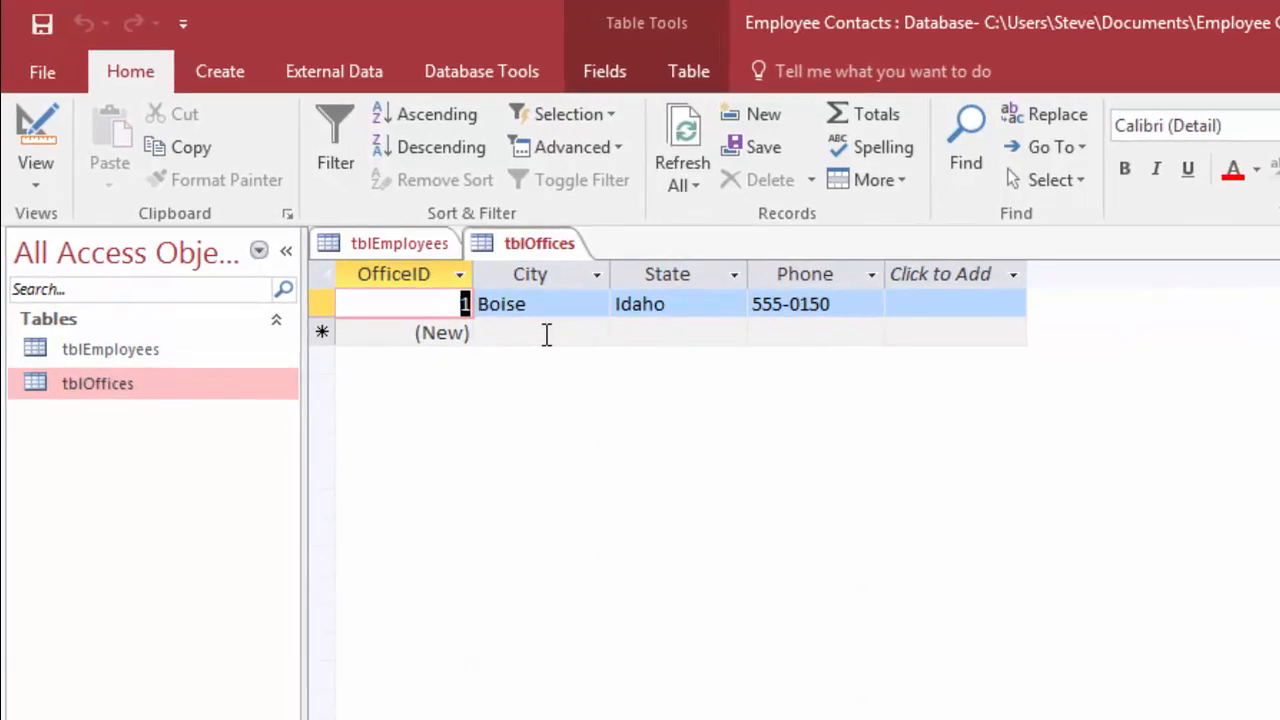
Add a tblOffices record with the city Los Angeles, the state California and the office's phone number.
click(547, 334)
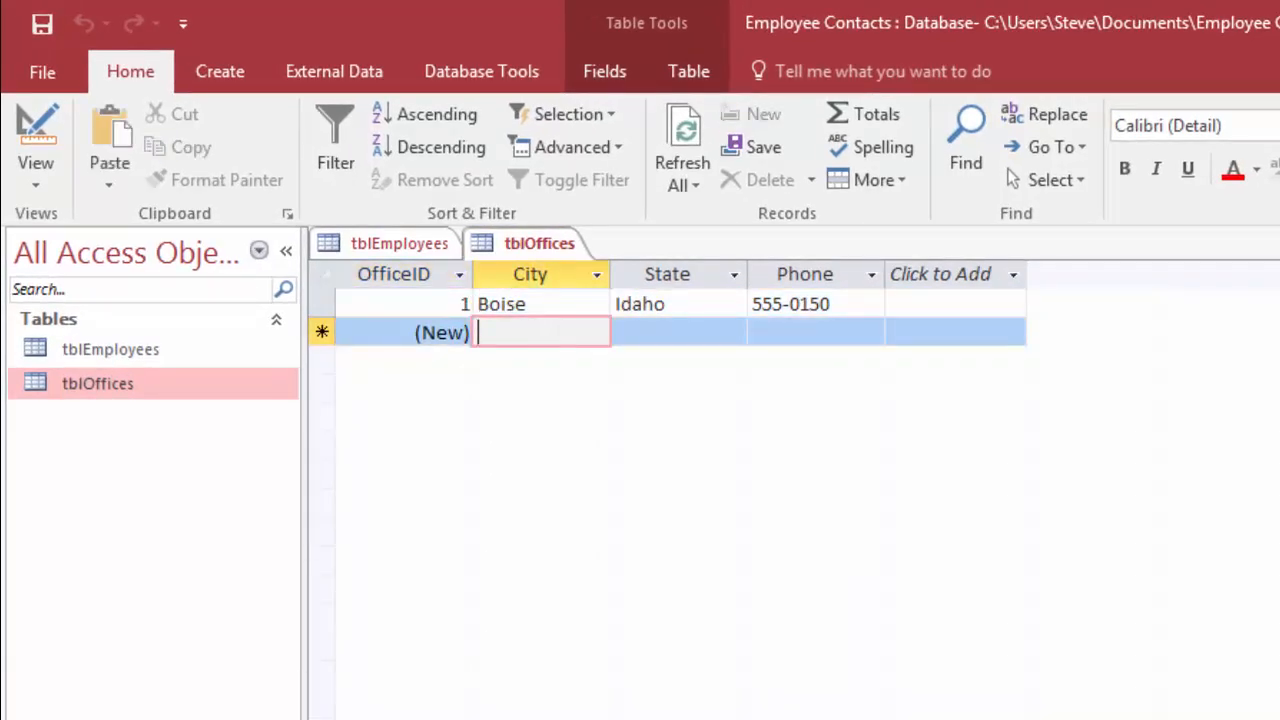
text(Los)
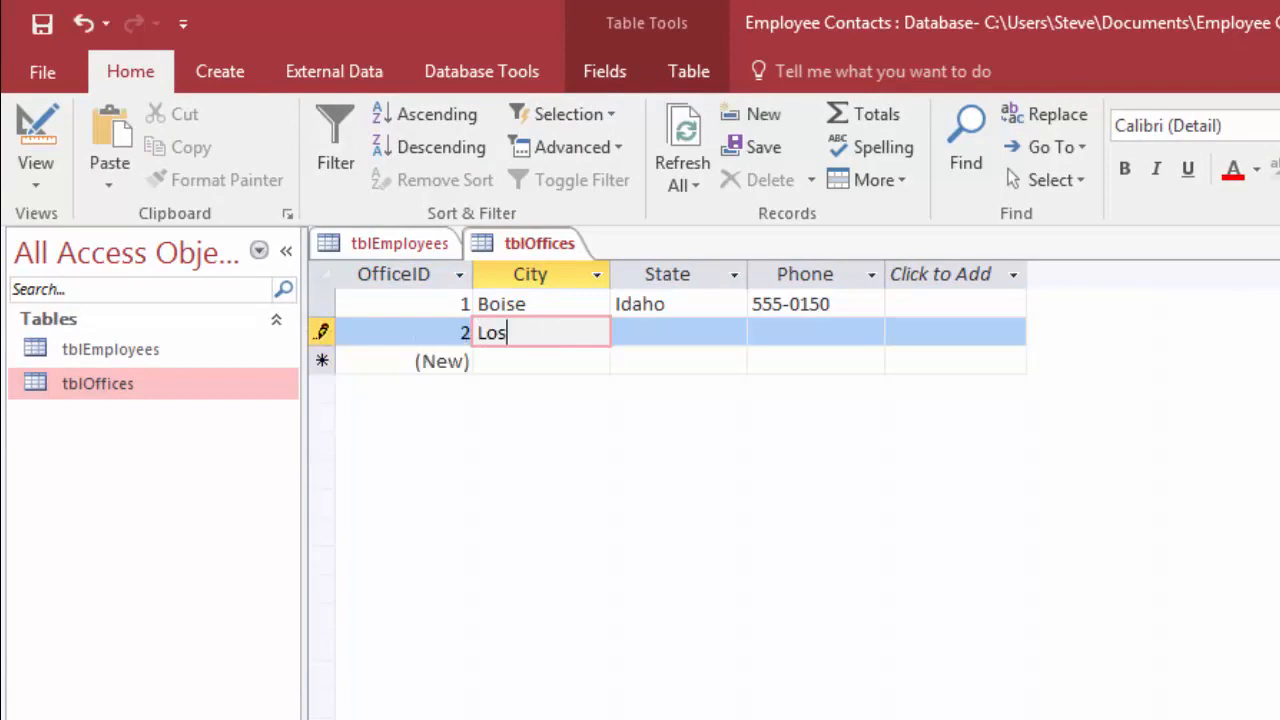
text( Angeles)
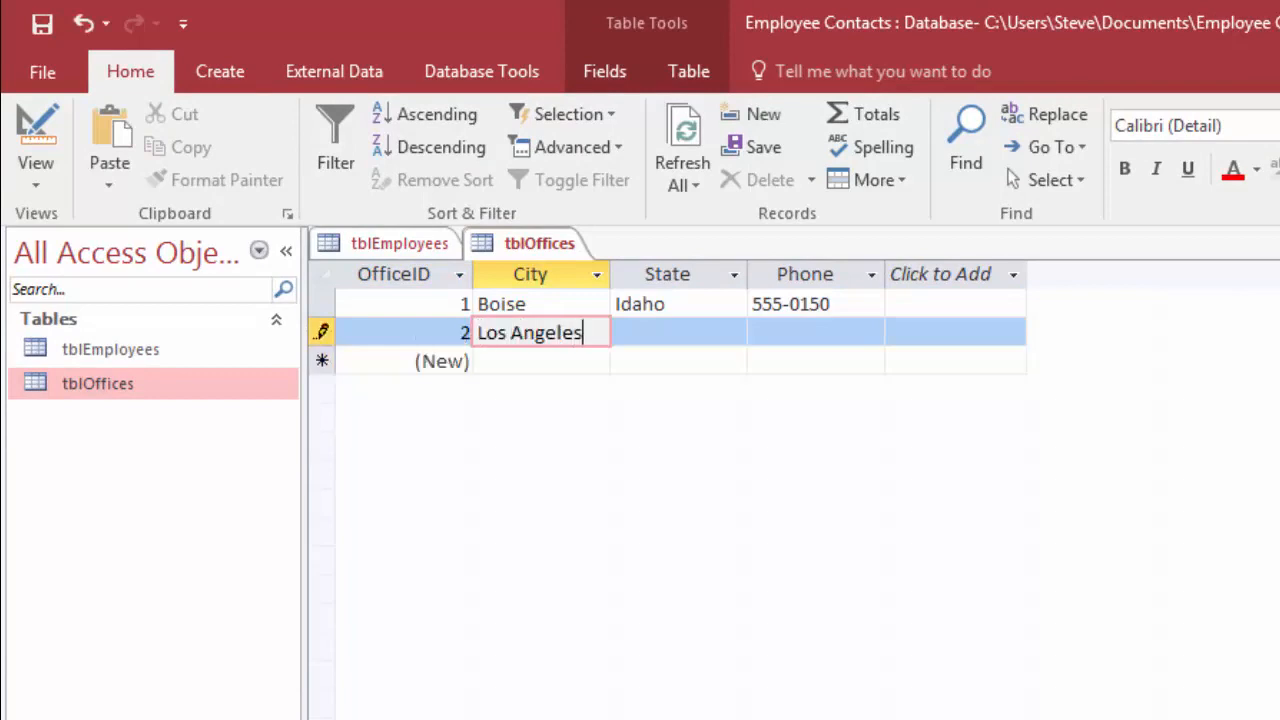
key(Tab)
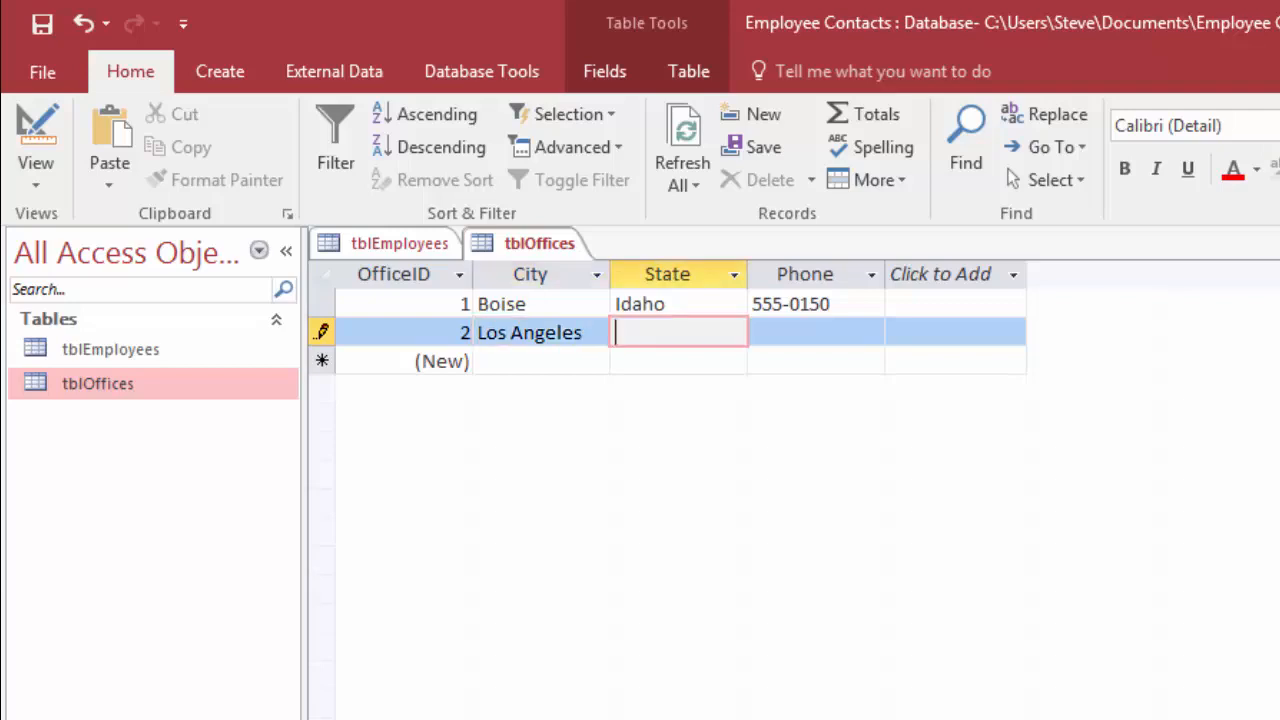
text(California)
key(Tab)
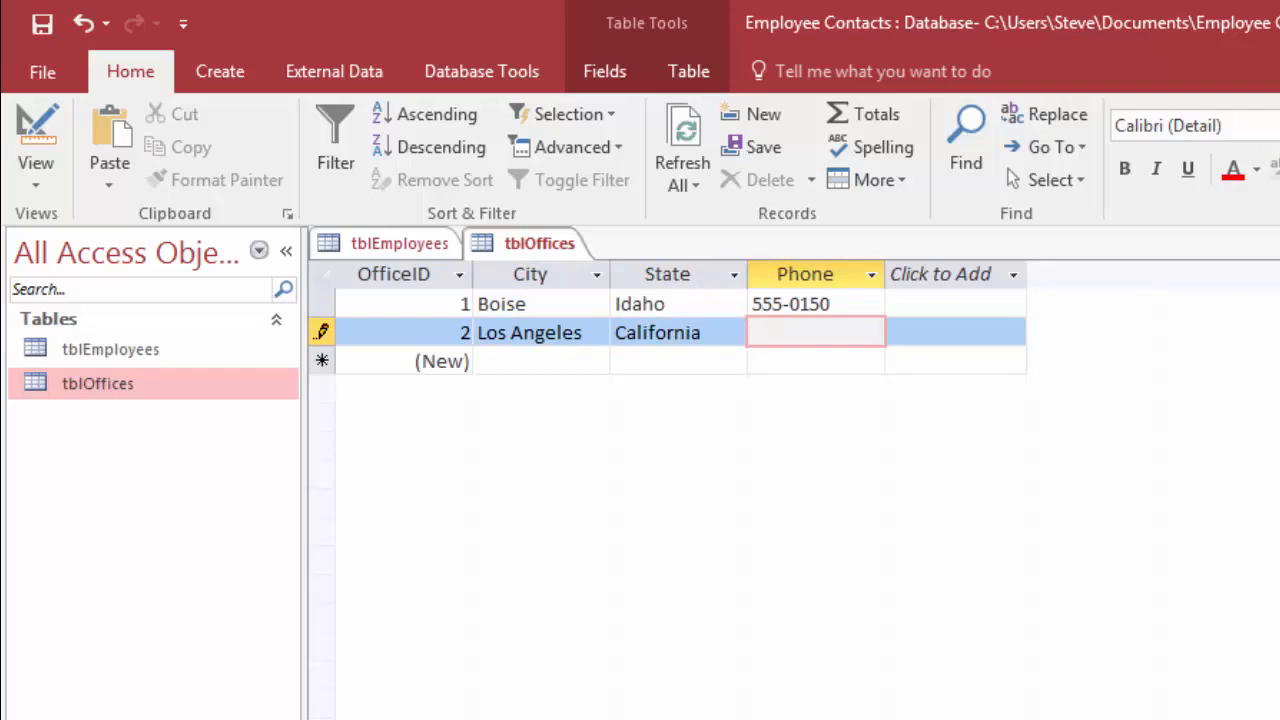
text(555-0151)
key(Tab)
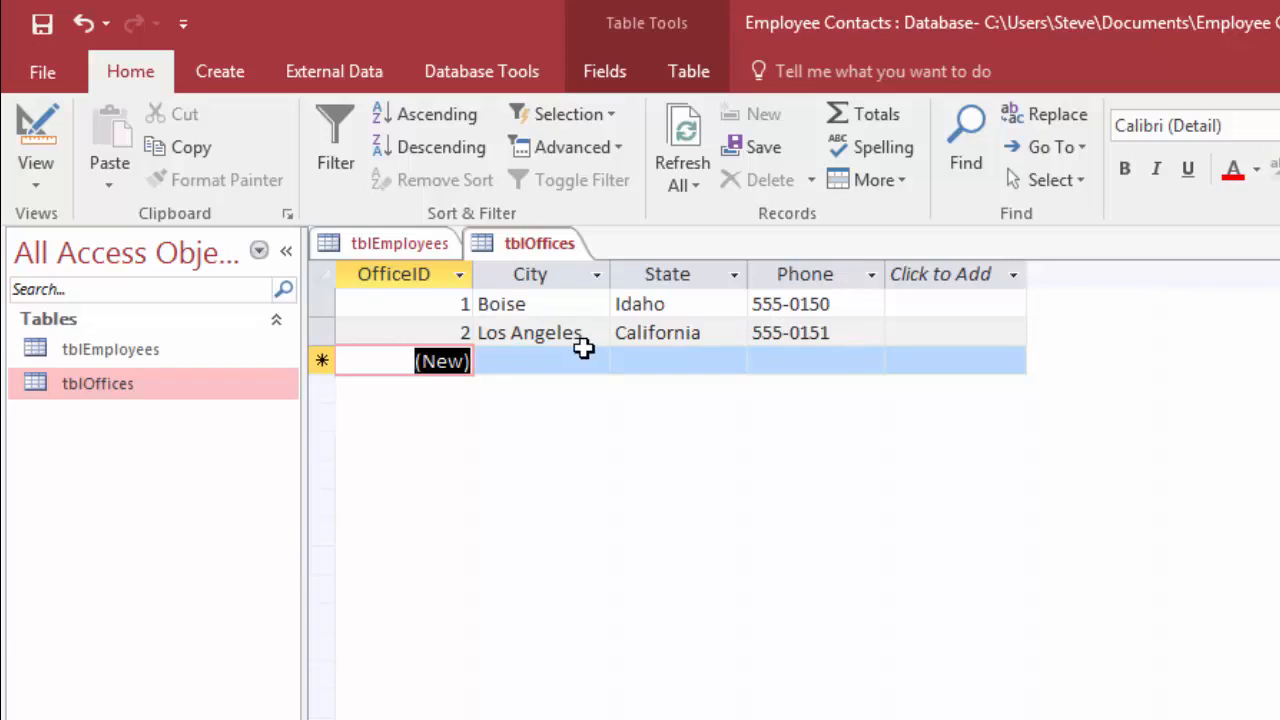
Switch to the tblEmployees workbook in Excel and delete the Boise and Los Angeles rows from the offices sheet.
click(709, 718)
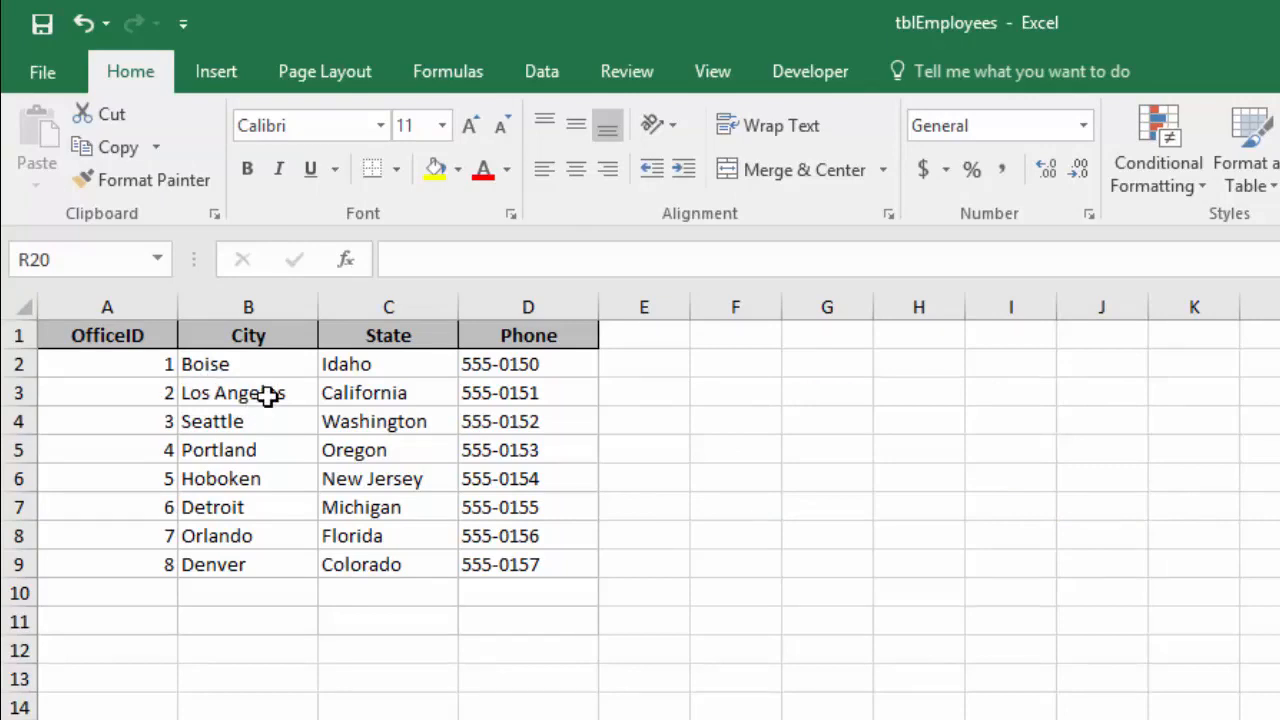
drag(20, 363, 22, 385)
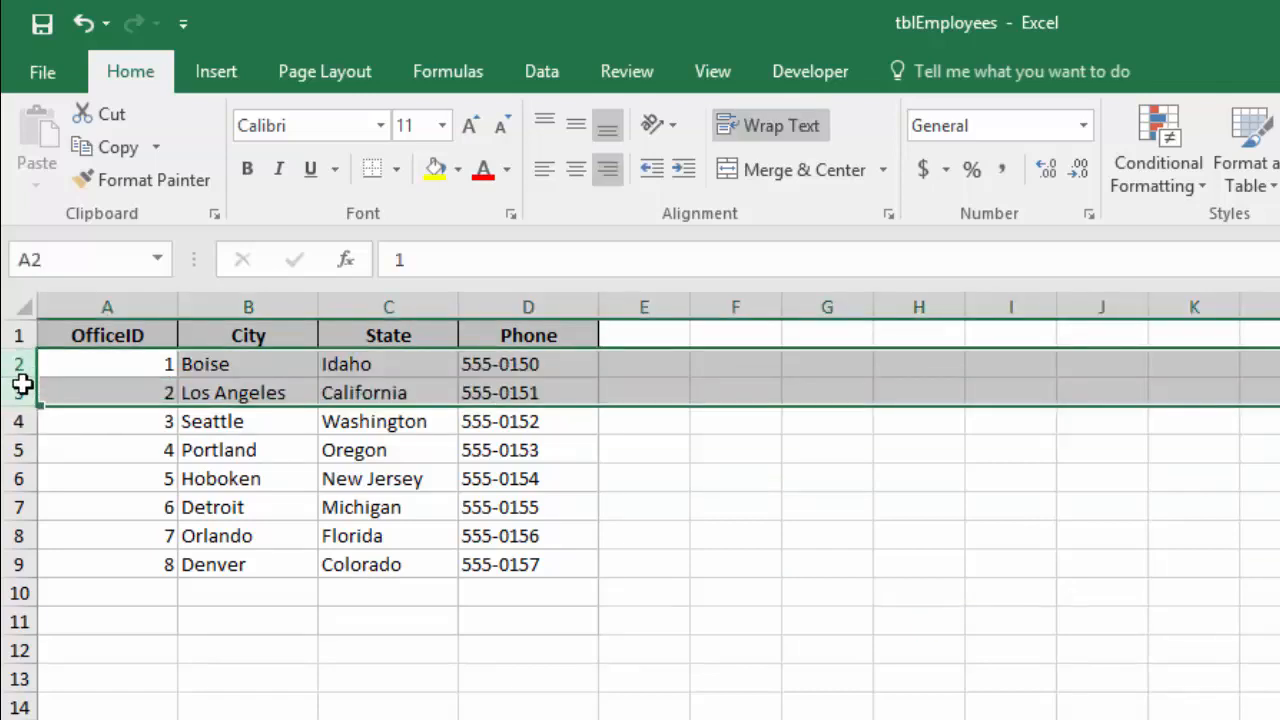
key(Delete)
right_click(22, 385)
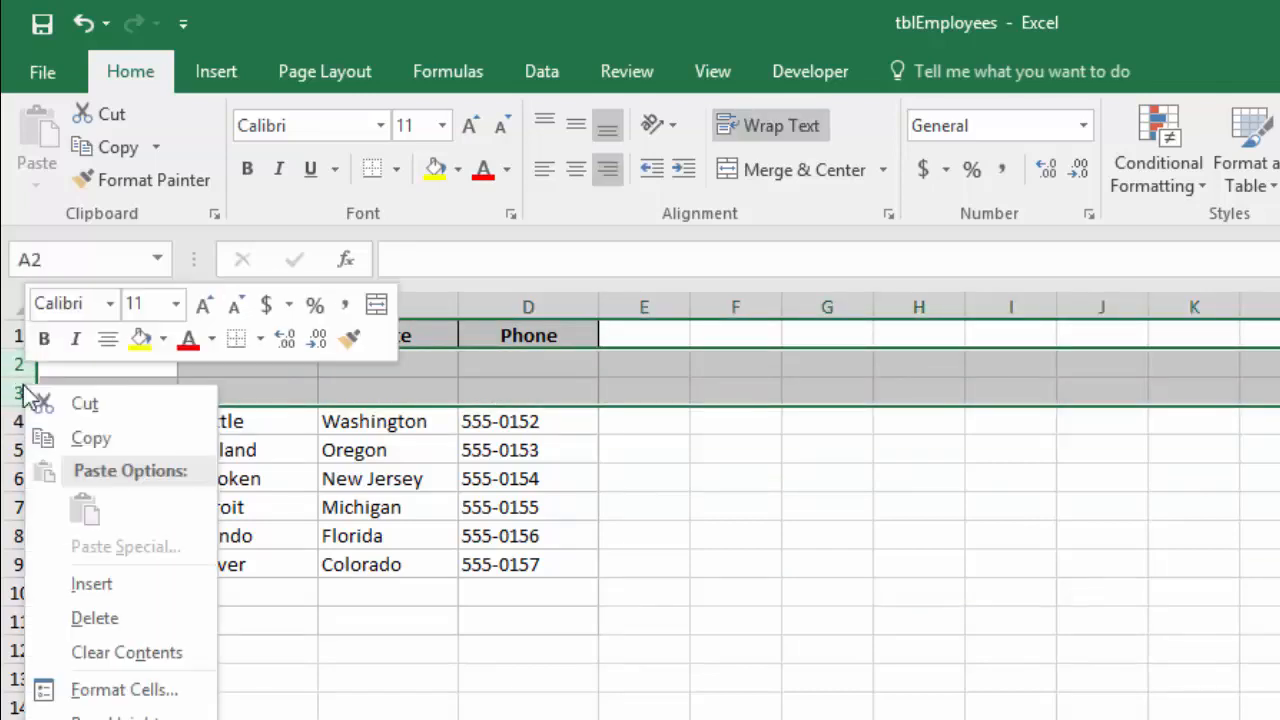
click(115, 618)
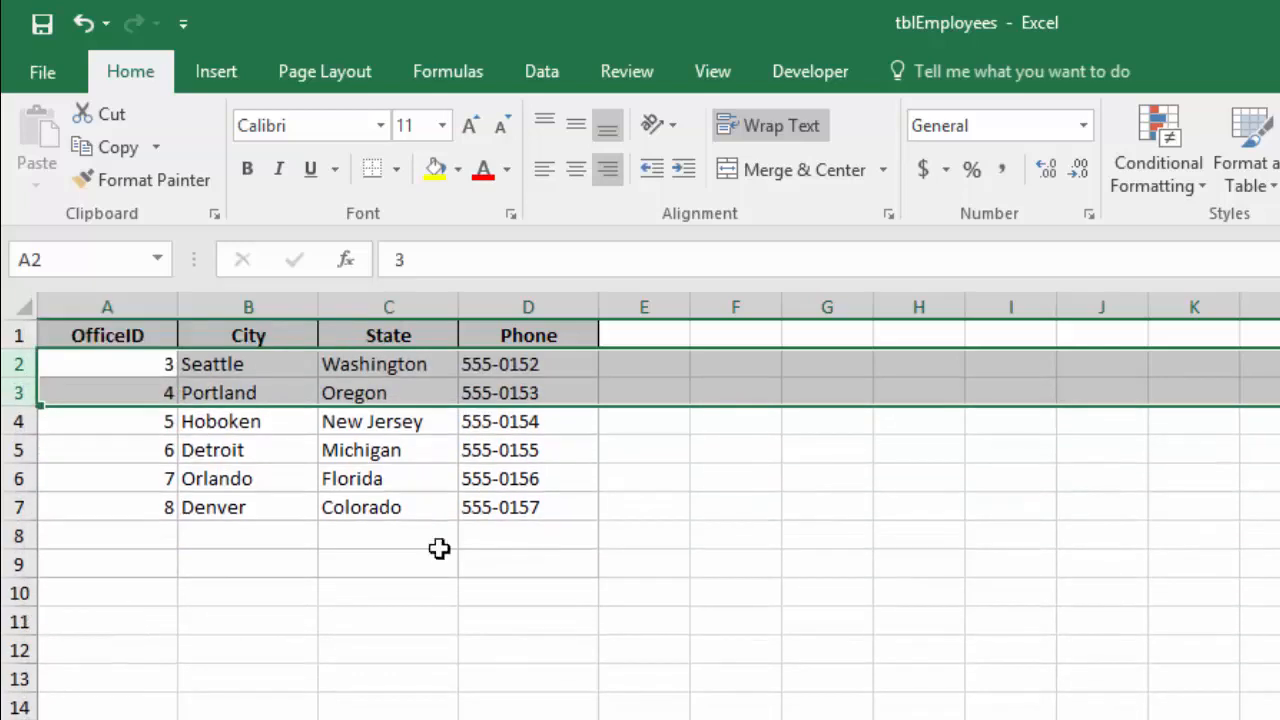
click(488, 534)
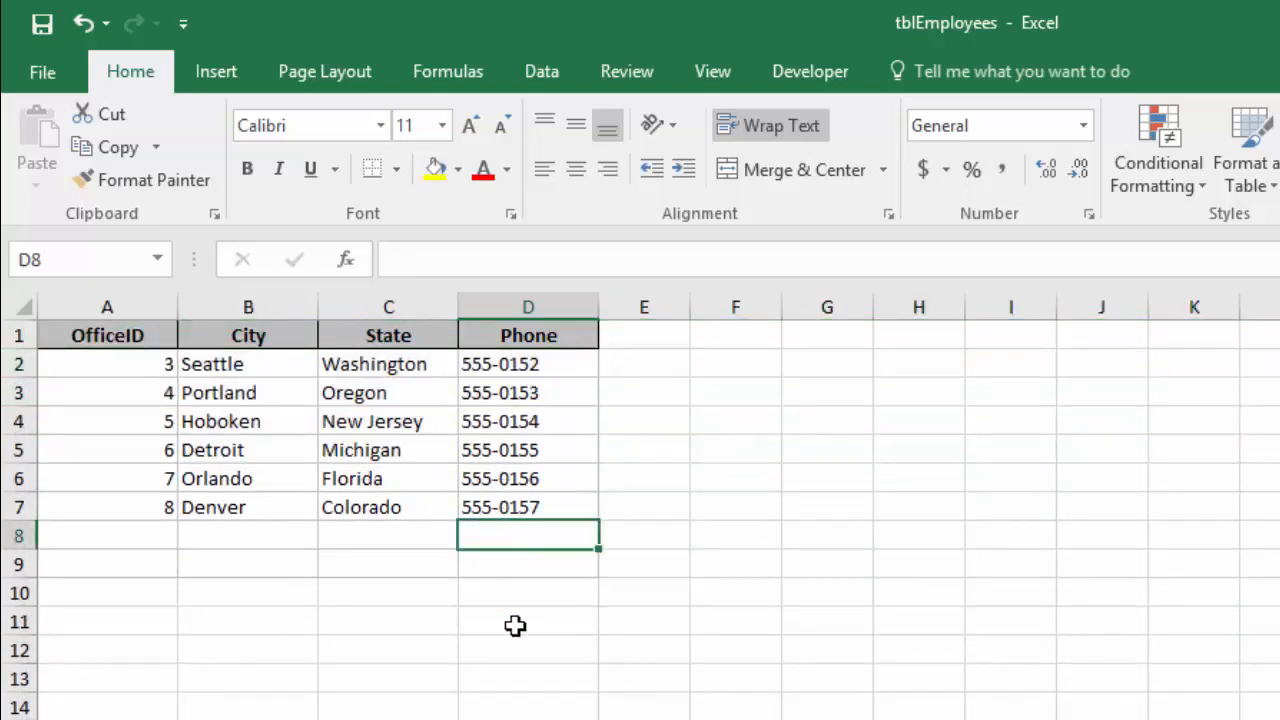
click(692, 699)
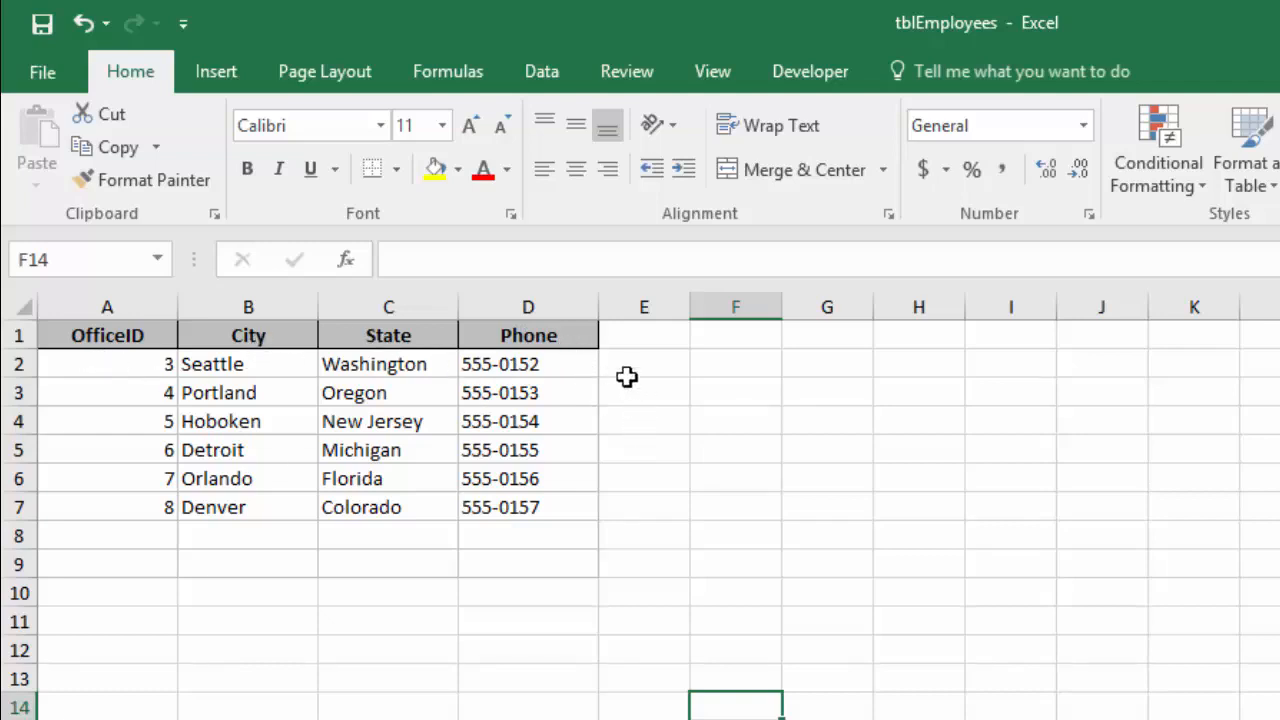
Review the OfficeID, City, State and Phone column headings in row 1 of the offices sheet.
click(114, 337)
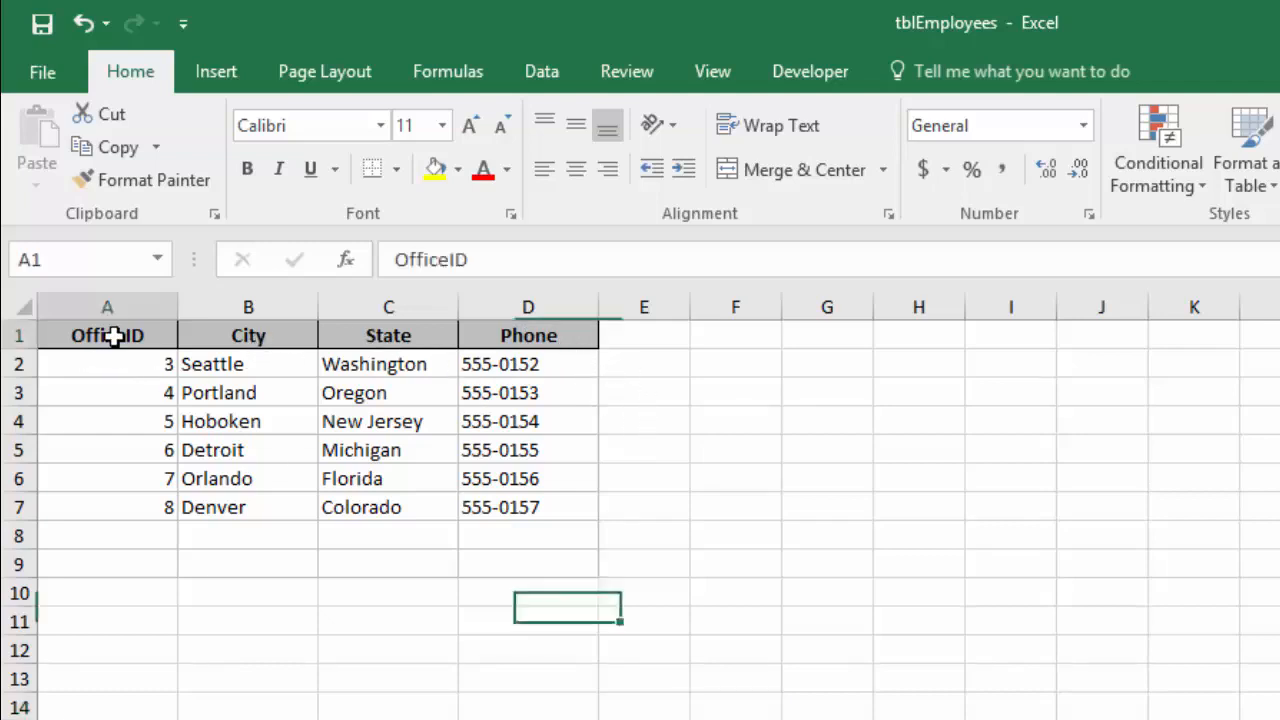
click(237, 332)
click(395, 338)
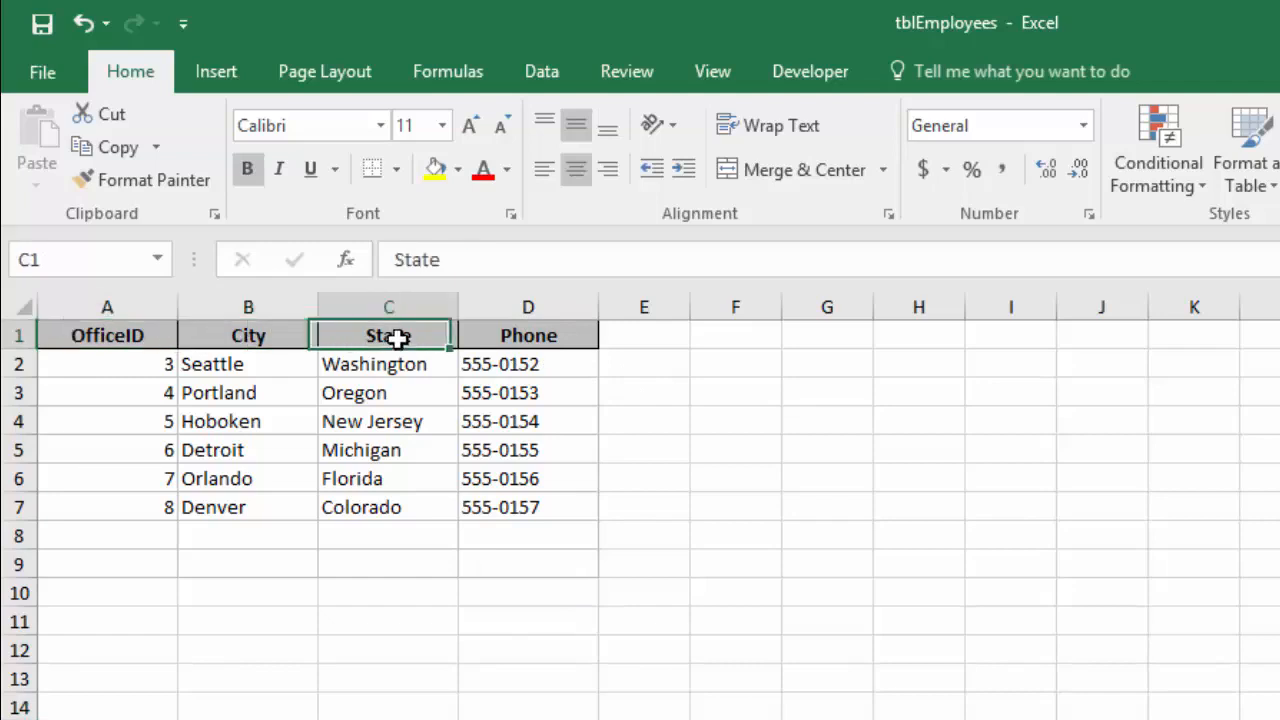
click(560, 339)
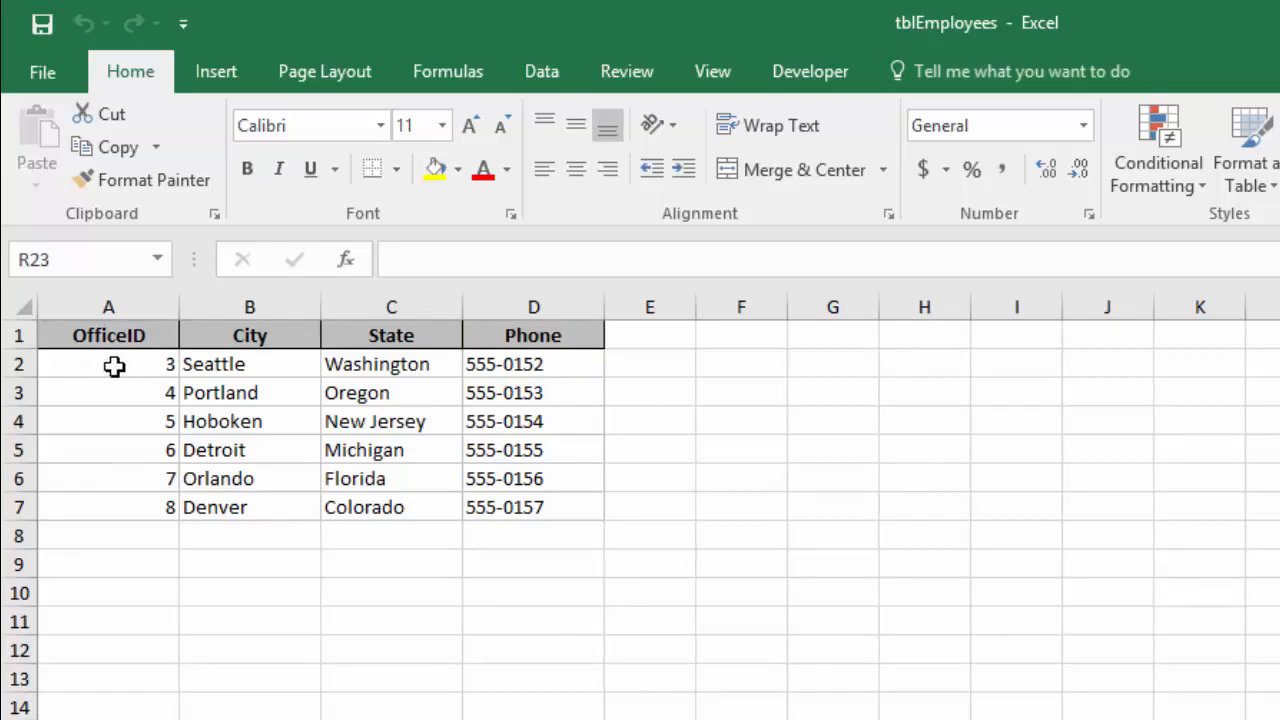
Clear the OfficeID numbers in cells A2:A7 and save the workbook.
drag(113, 367, 112, 502)
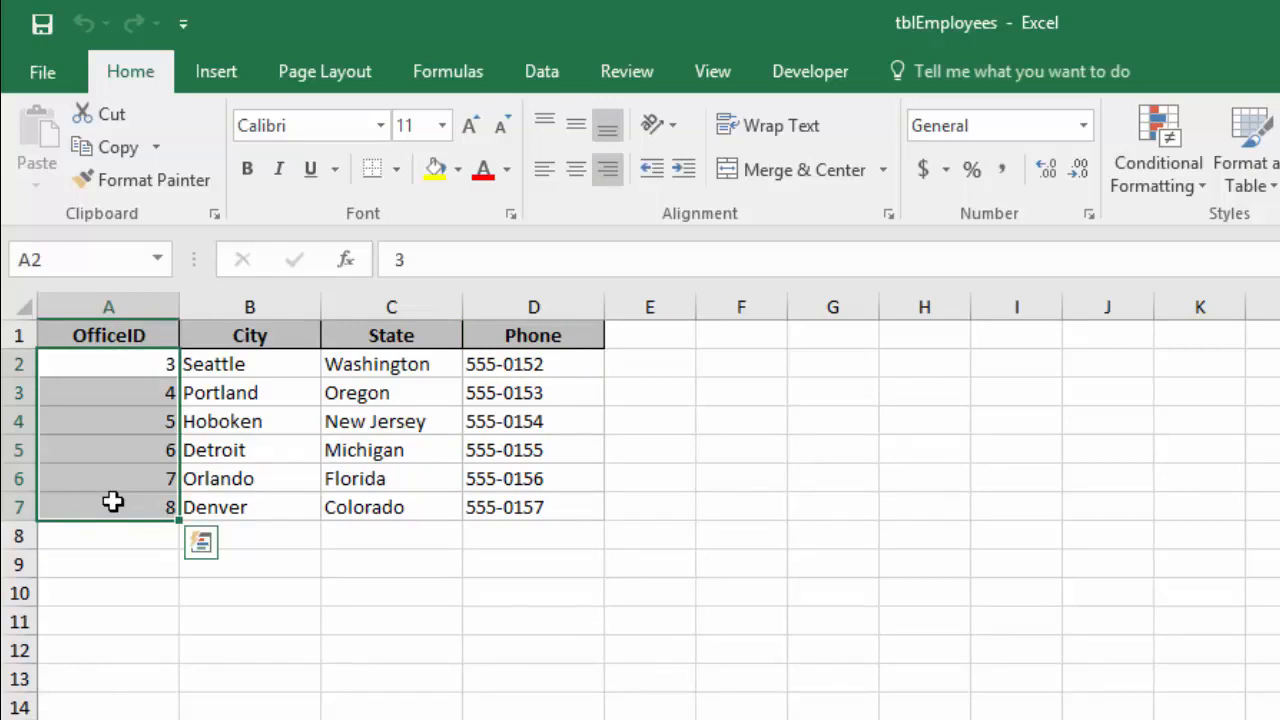
key(Delete)
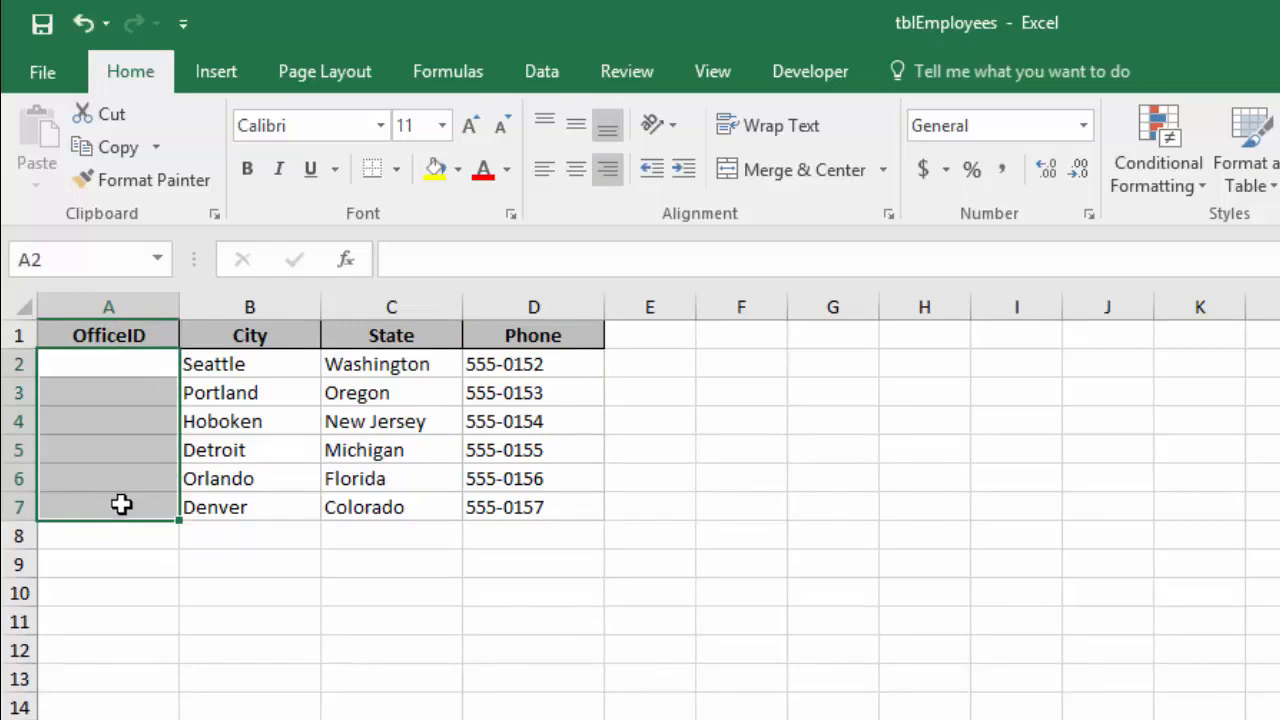
click(294, 551)
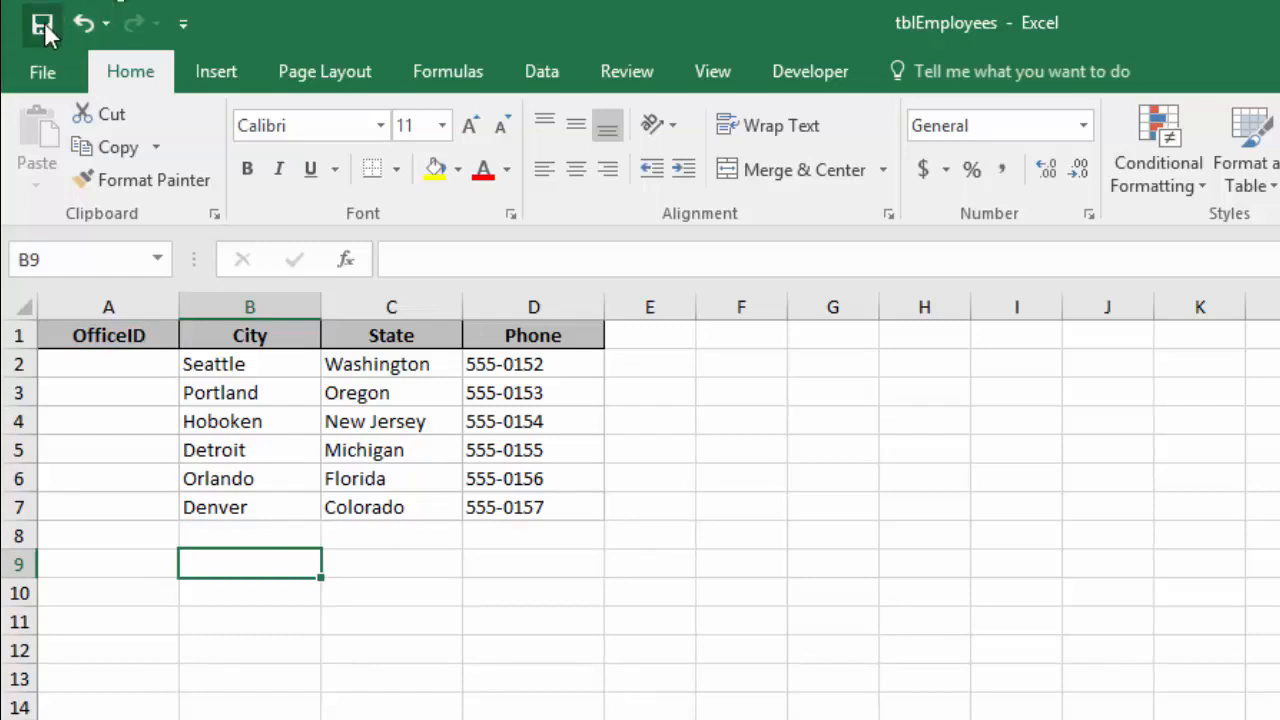
Switch to the Employee Contacts database in Access and start an Excel import with tblEmployees.xlsx as the source file.
click(730, 718)
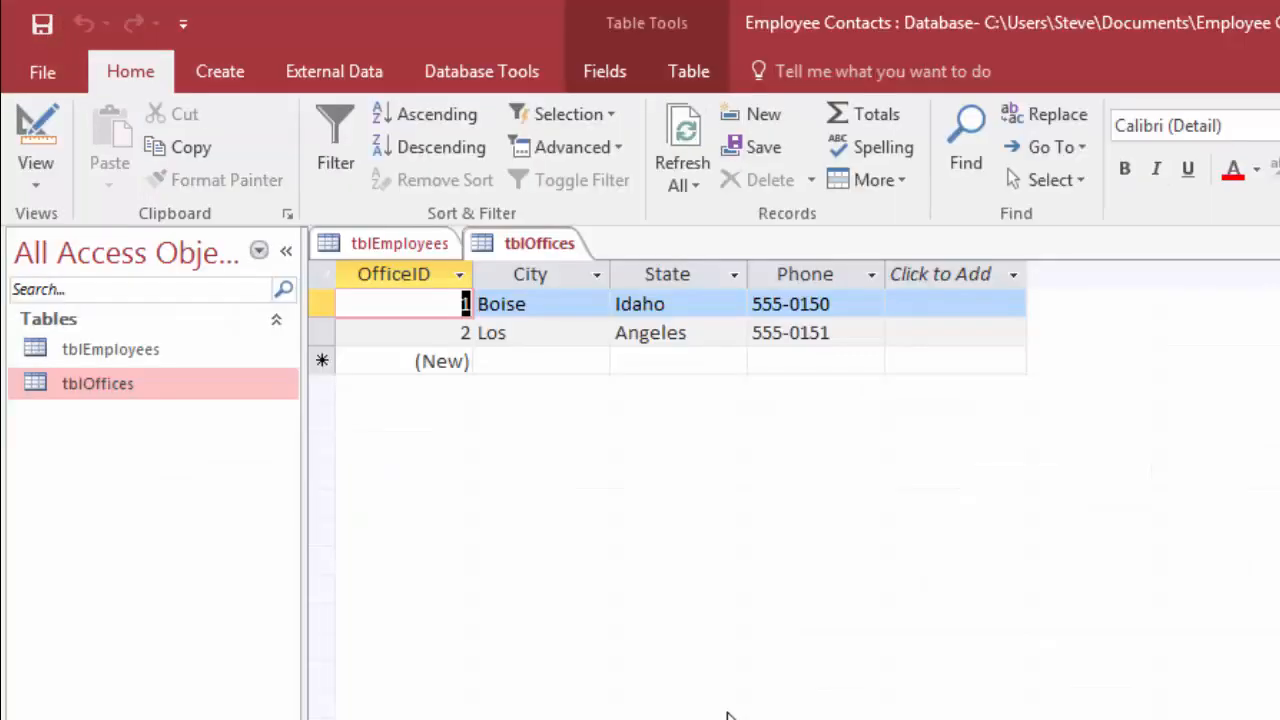
click(335, 75)
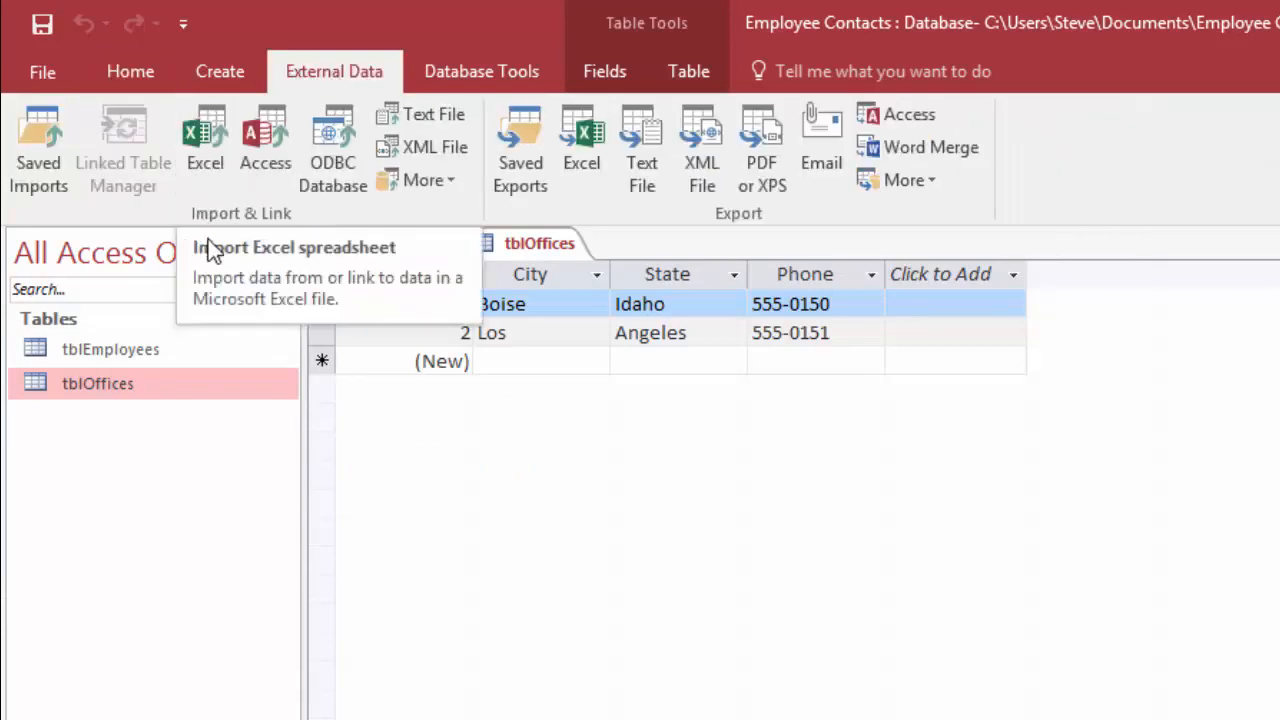
click(207, 132)
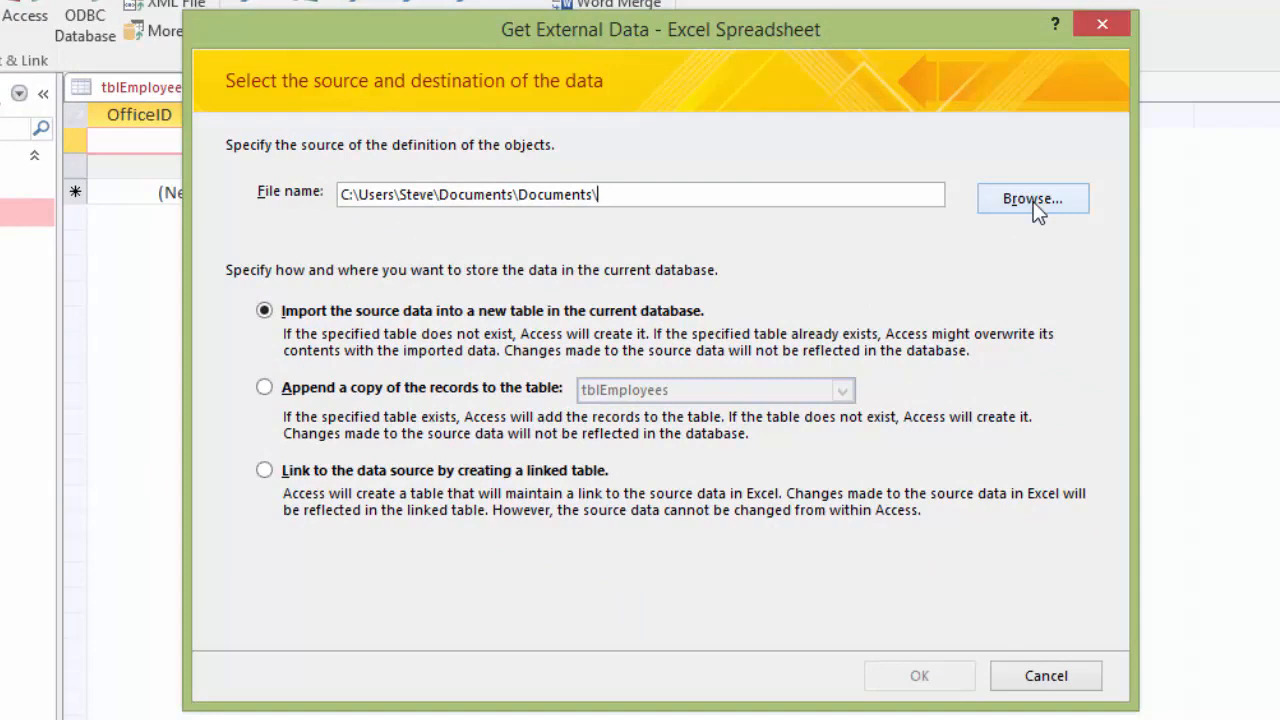
click(1033, 201)
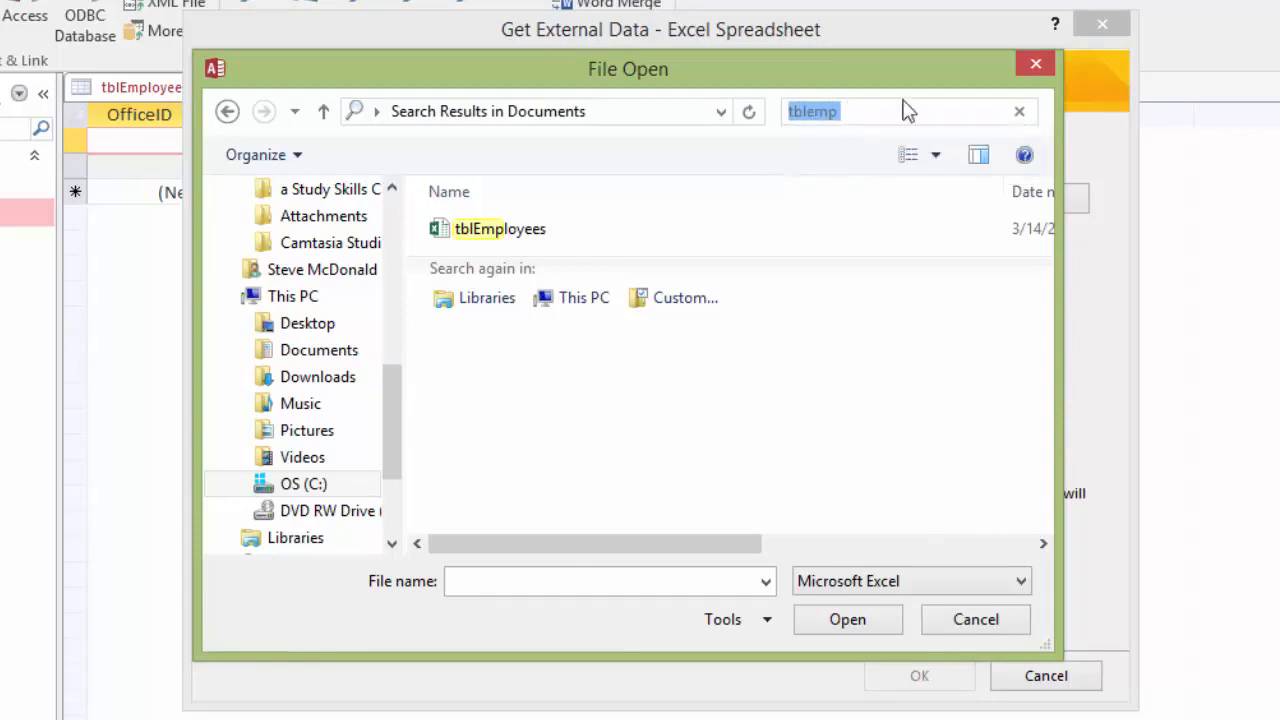
click(498, 240)
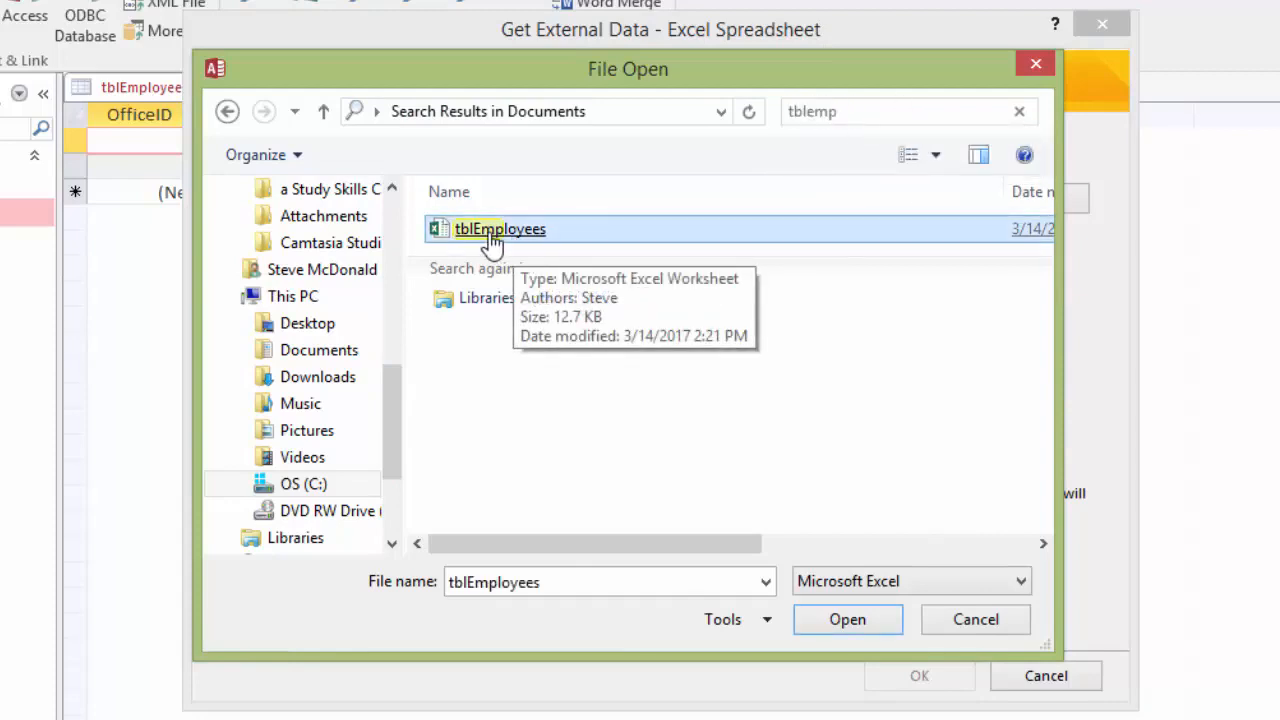
double_click(492, 235)
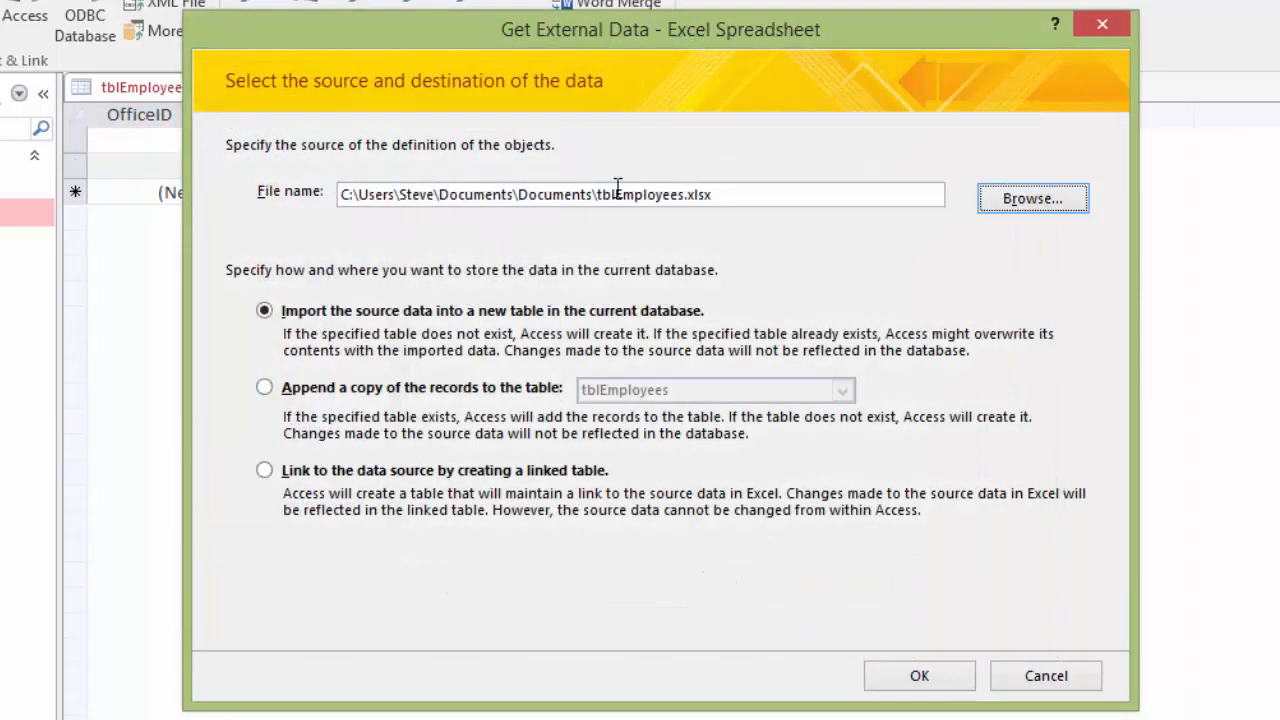
Set the import to append the records to the tblOffices table, and agree to save and close that open table.
click(263, 390)
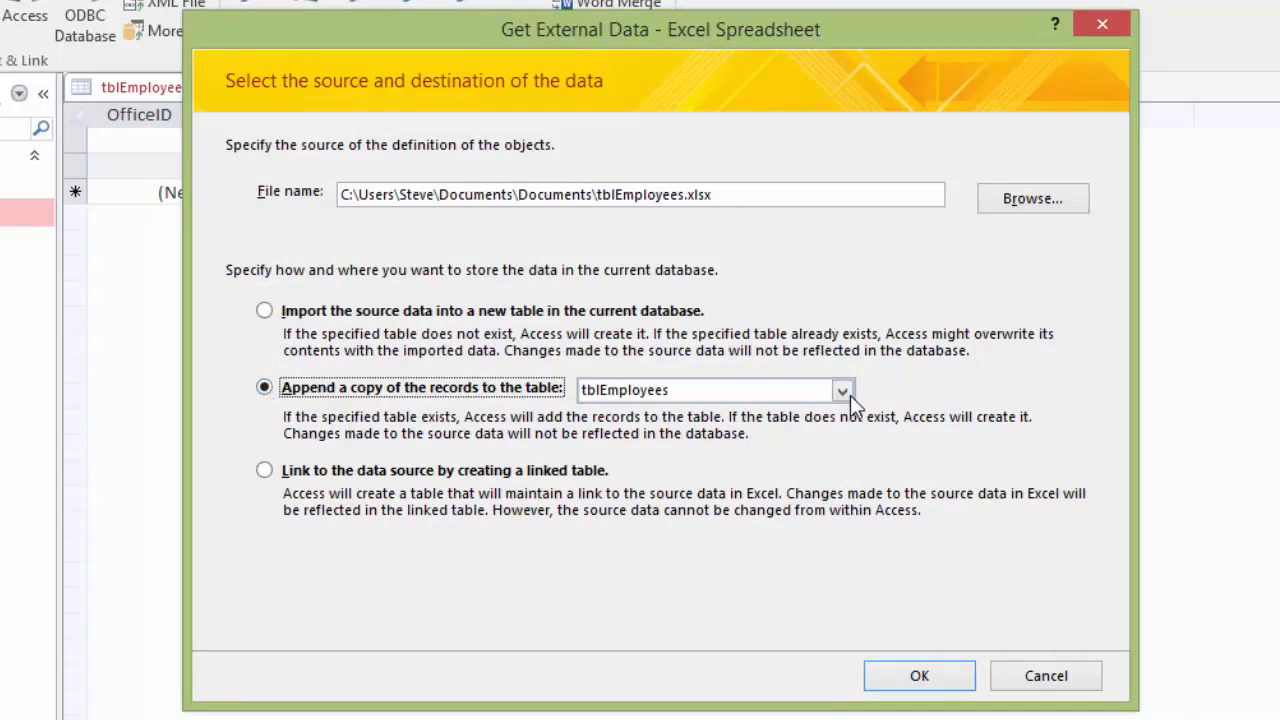
click(843, 391)
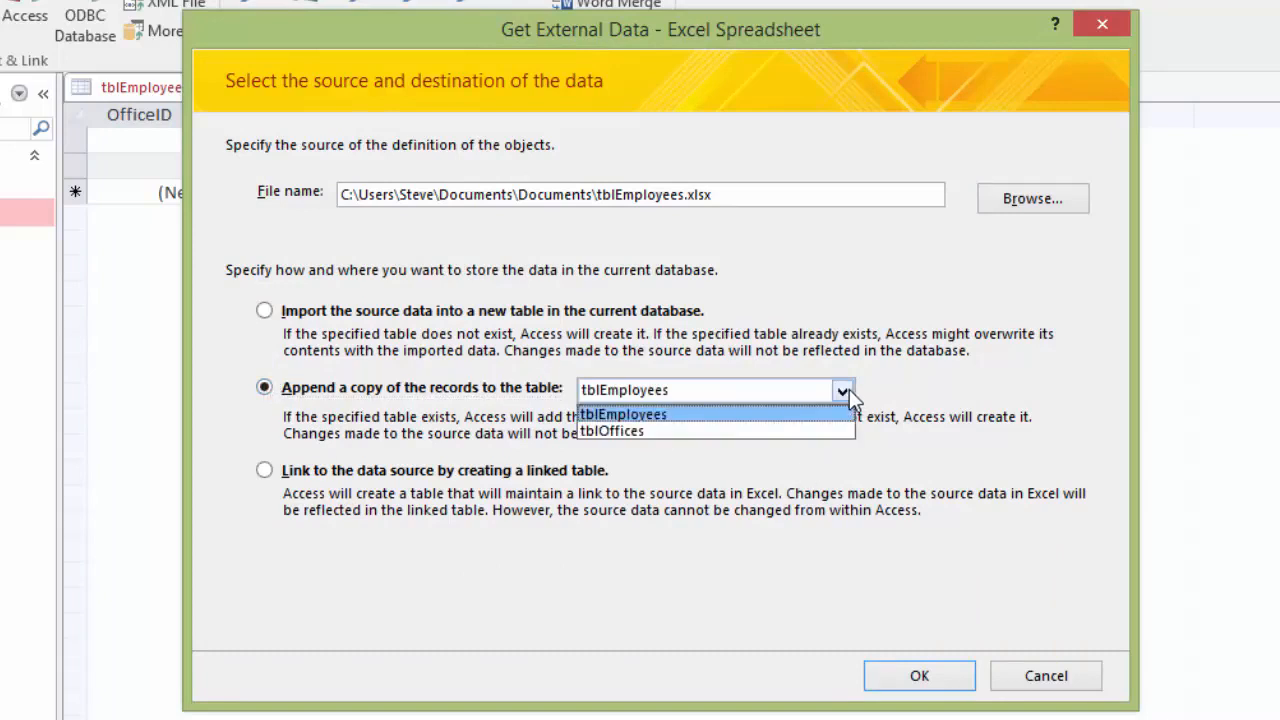
click(651, 432)
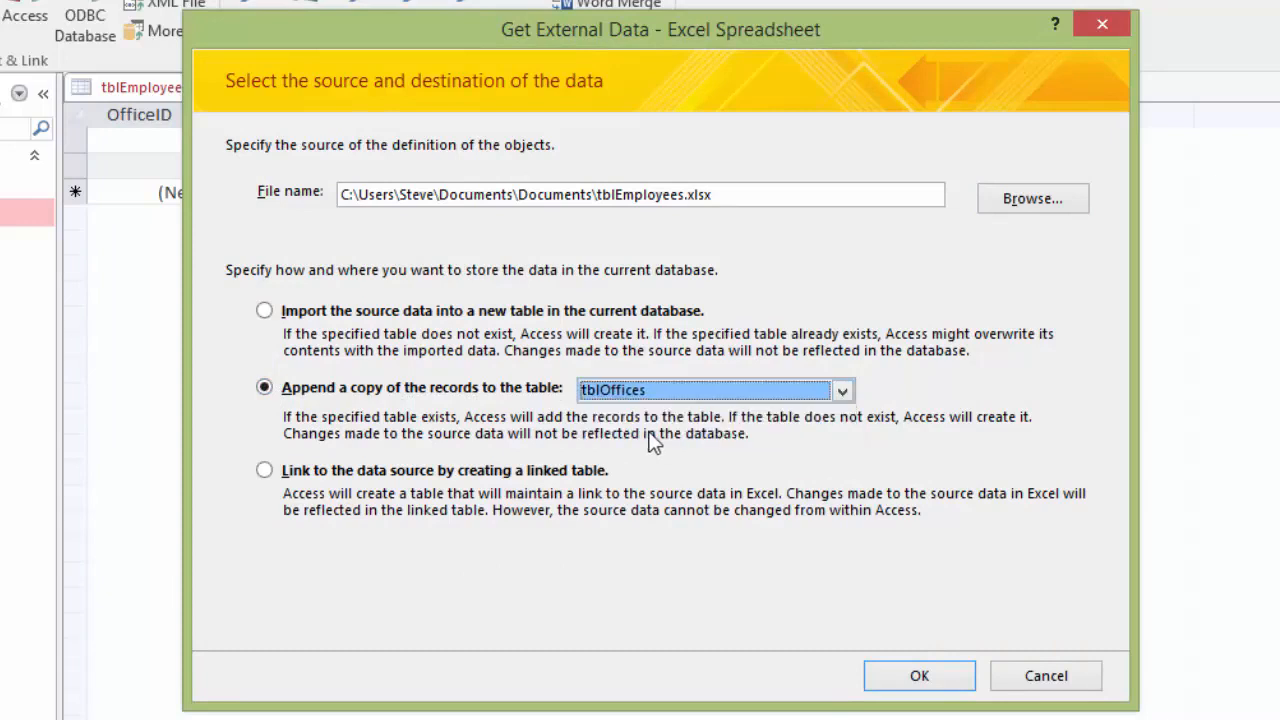
click(943, 681)
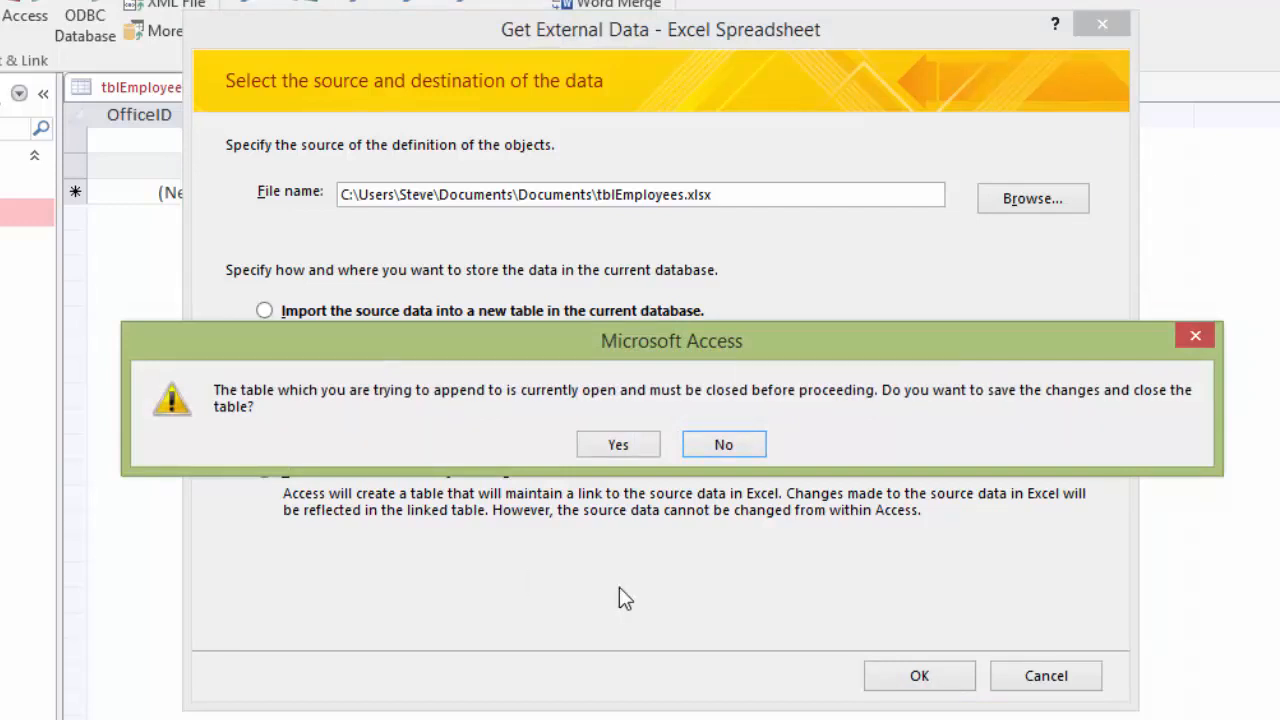
click(633, 448)
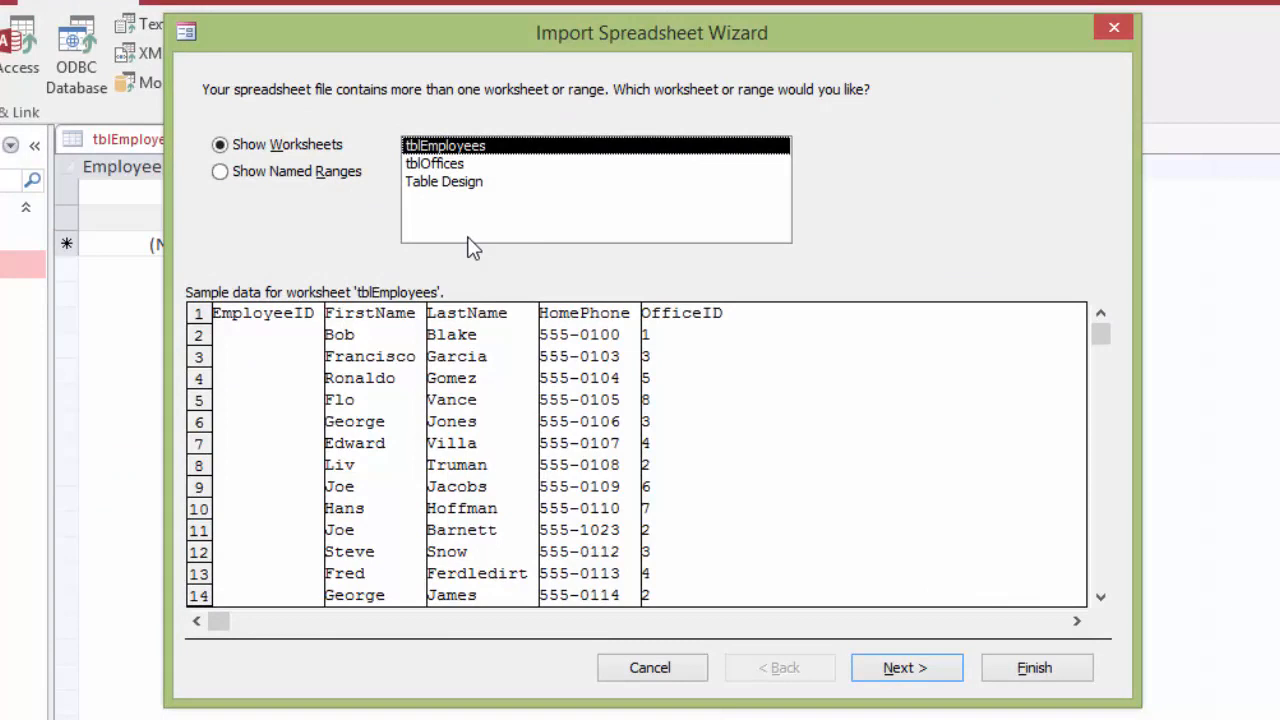
Import the tblOffices worksheet into the tblOffices table without saving the import steps, and open the table.
click(443, 164)
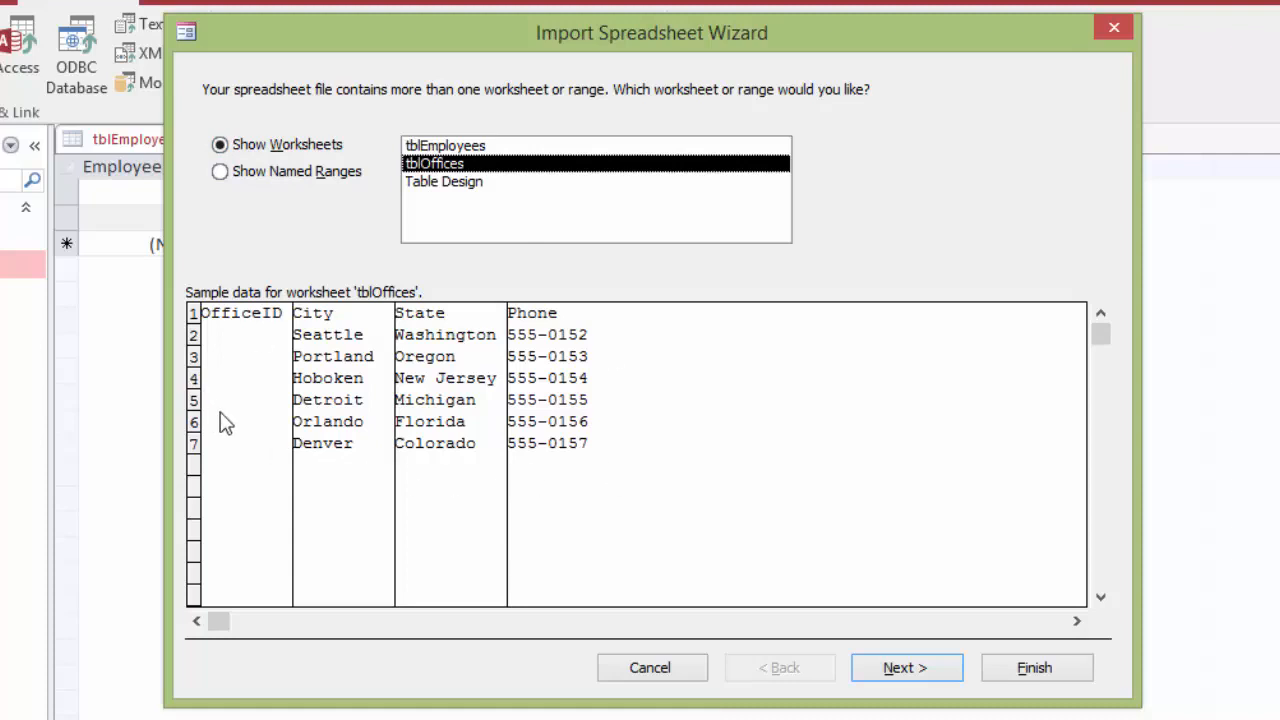
click(905, 675)
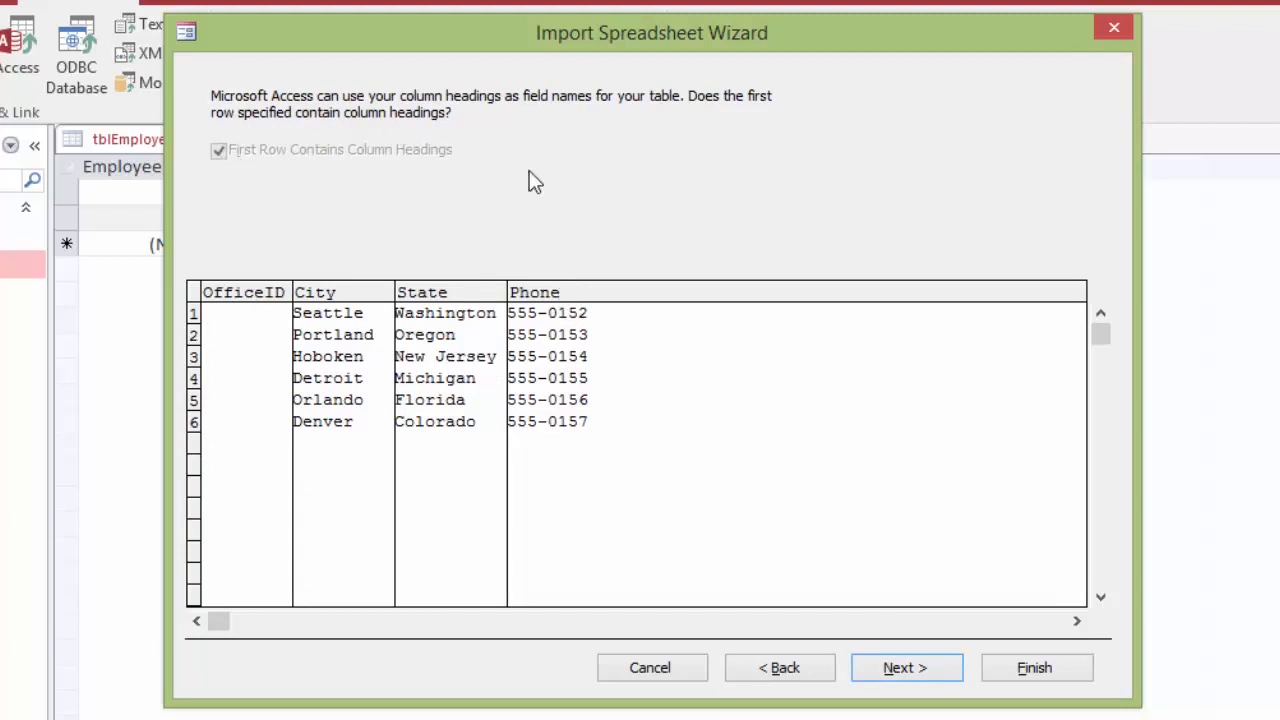
click(927, 673)
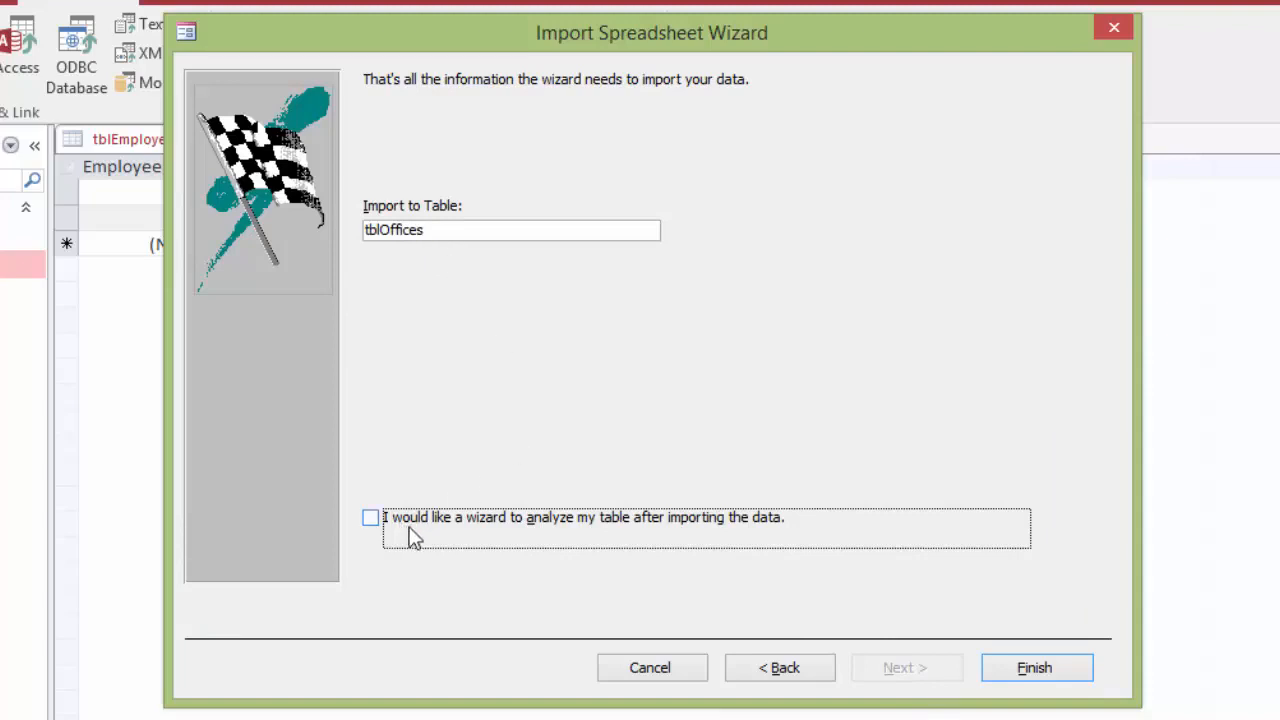
click(1040, 670)
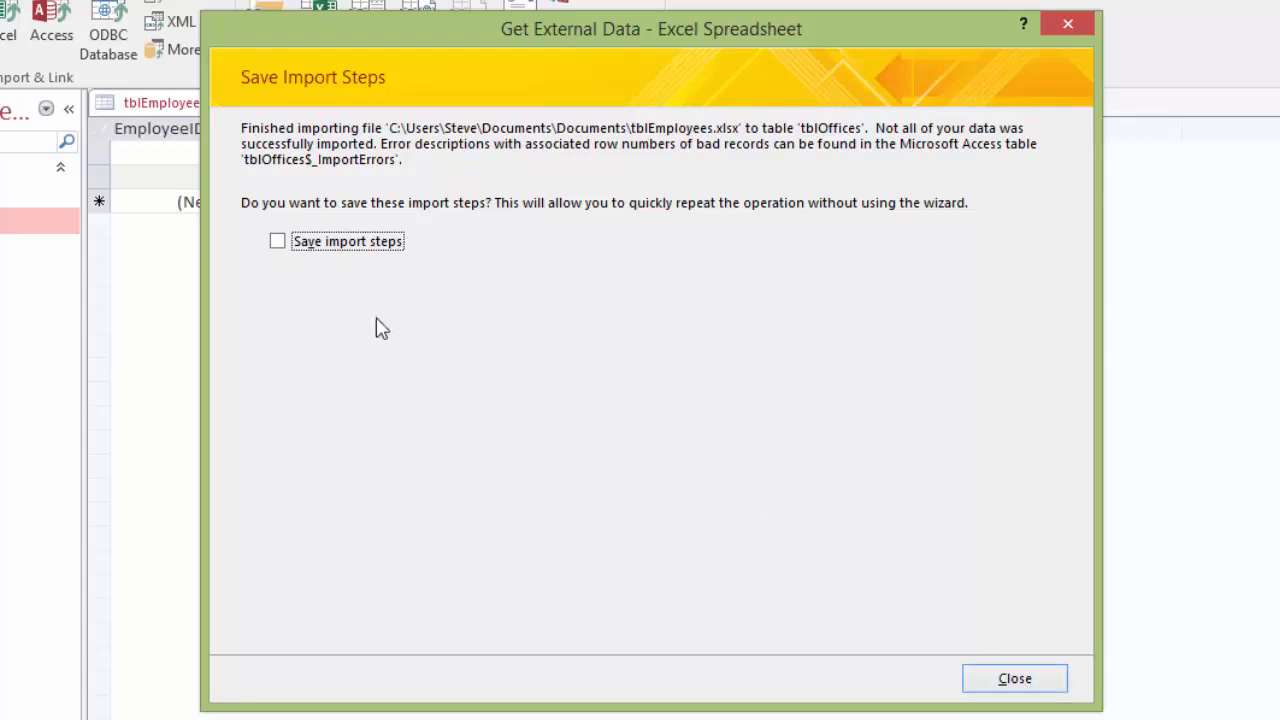
click(1042, 686)
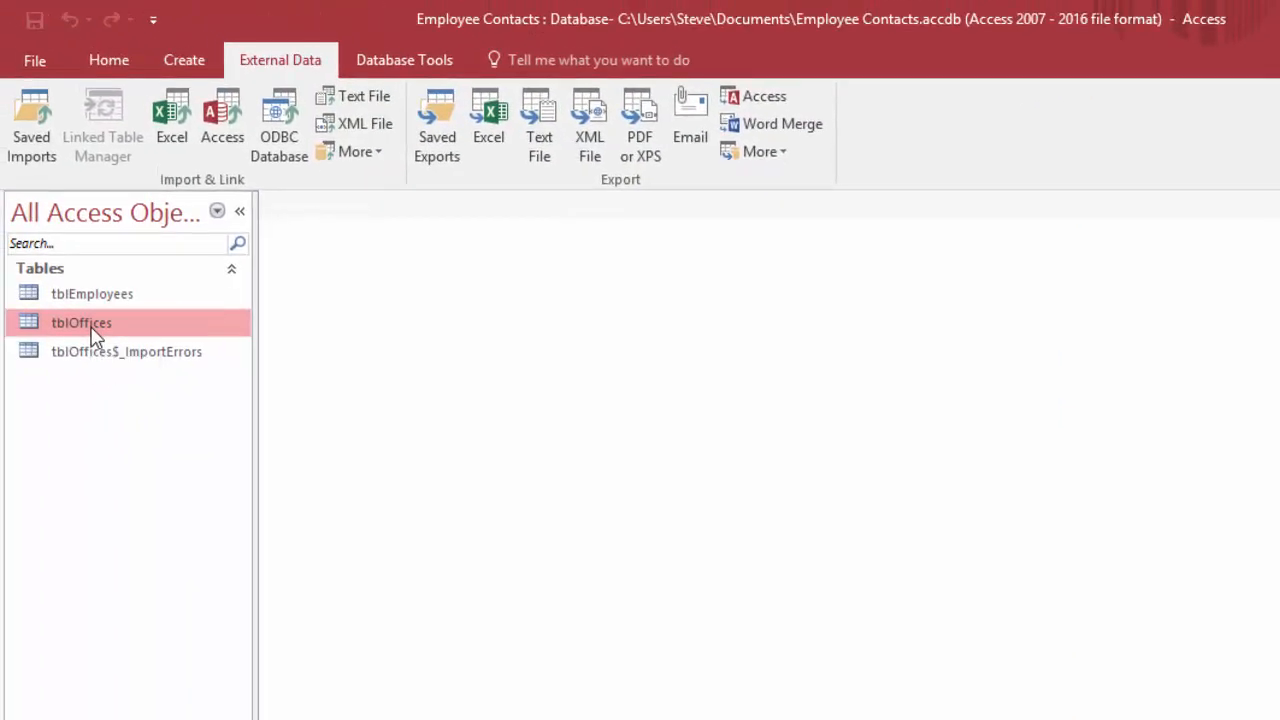
double_click(92, 337)
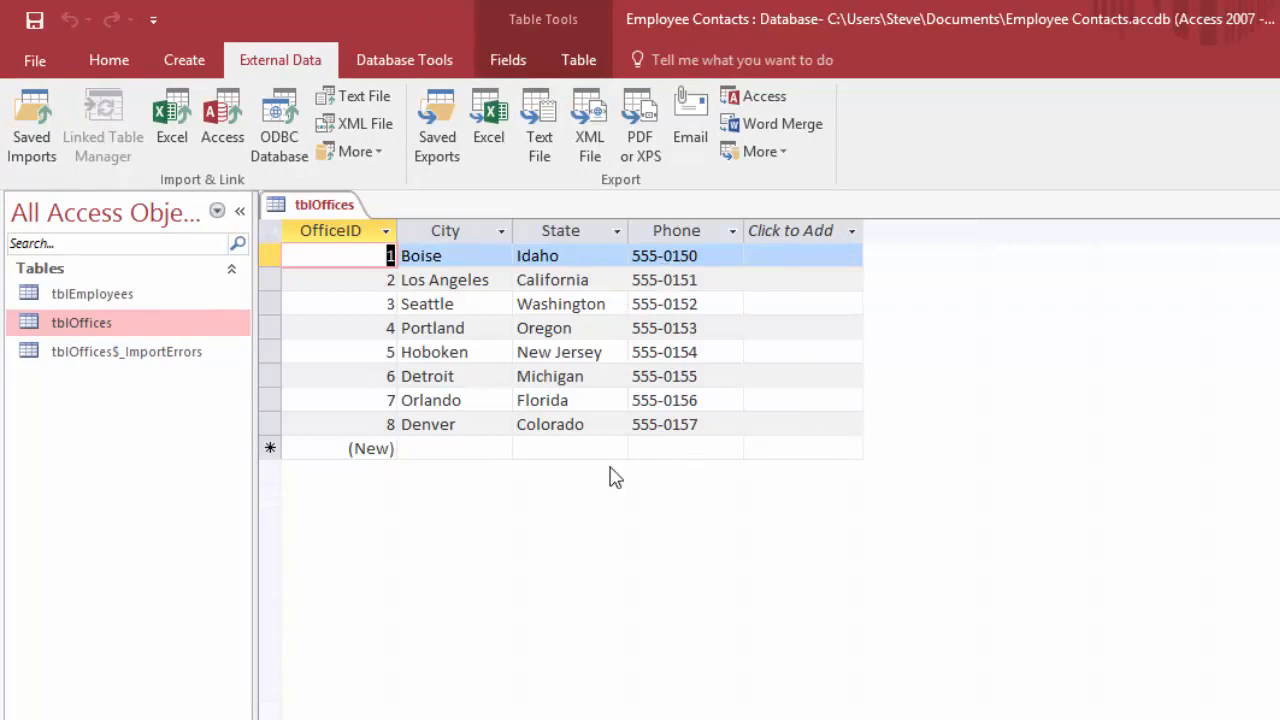
Examine the tblOffices$_ImportErrors table with its Error column widened to fit, and check it against the Seattle to Denver records in tblOffices.
double_click(101, 358)
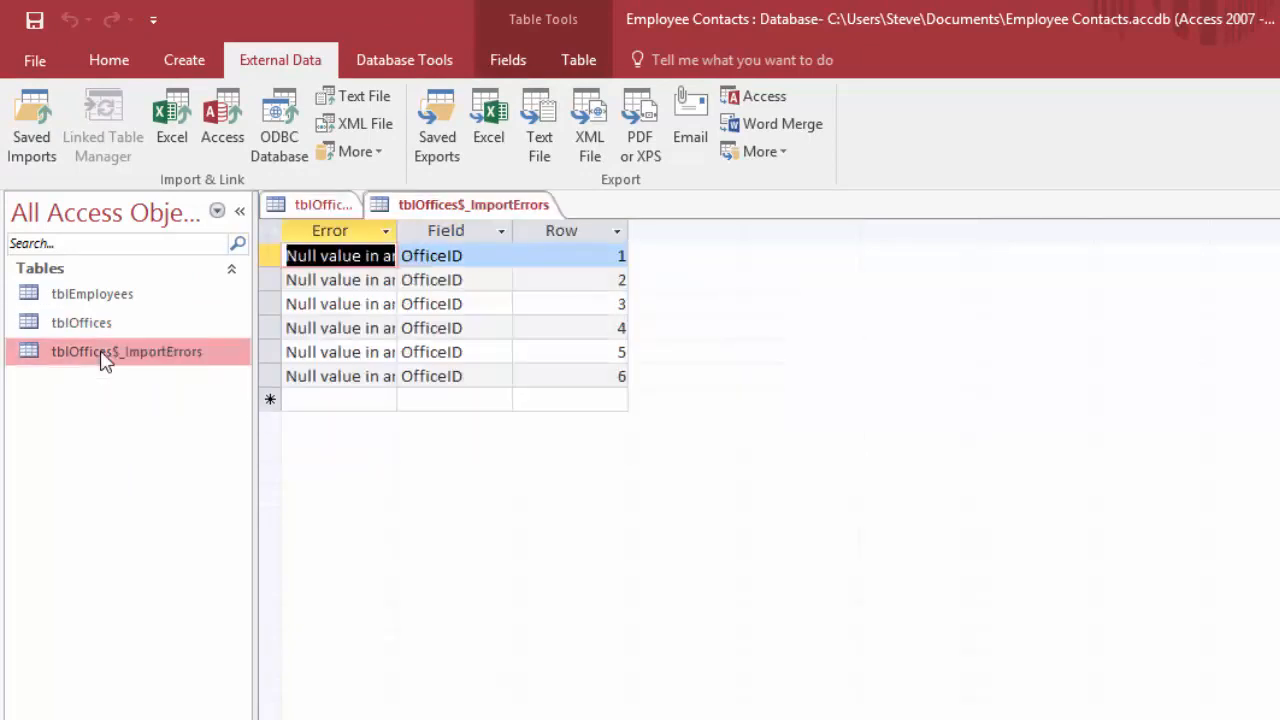
double_click(398, 233)
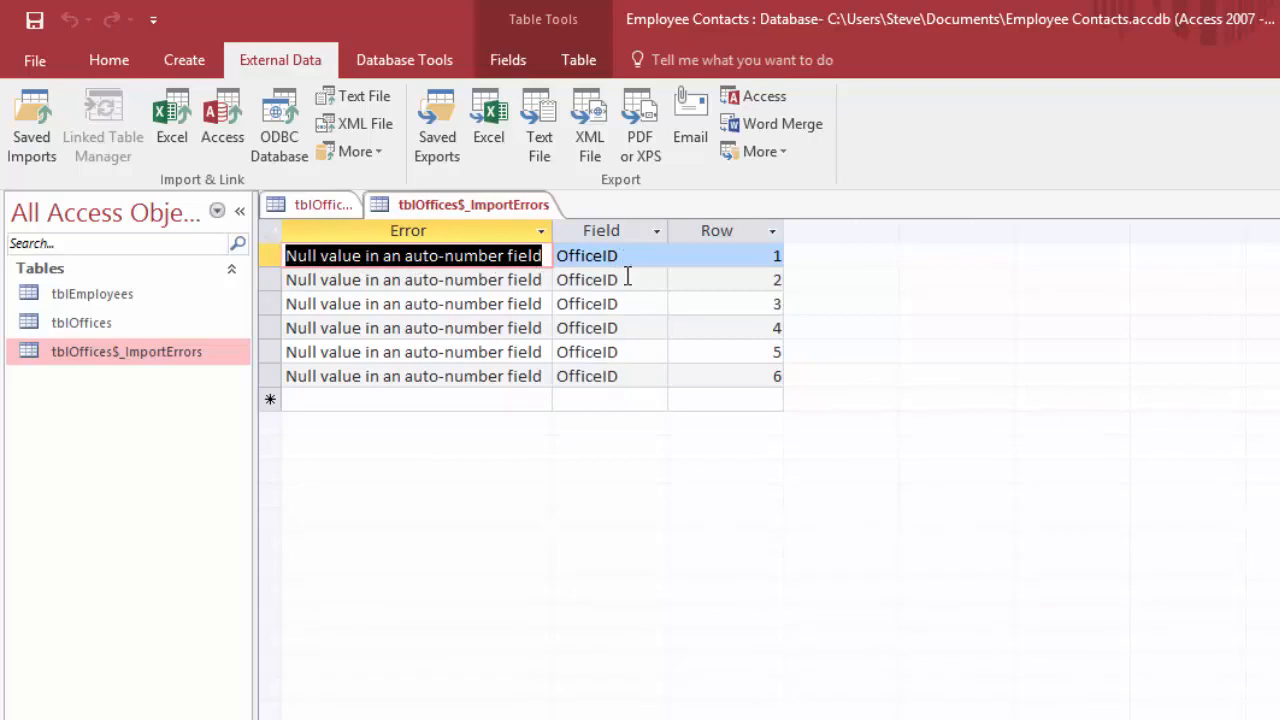
click(326, 213)
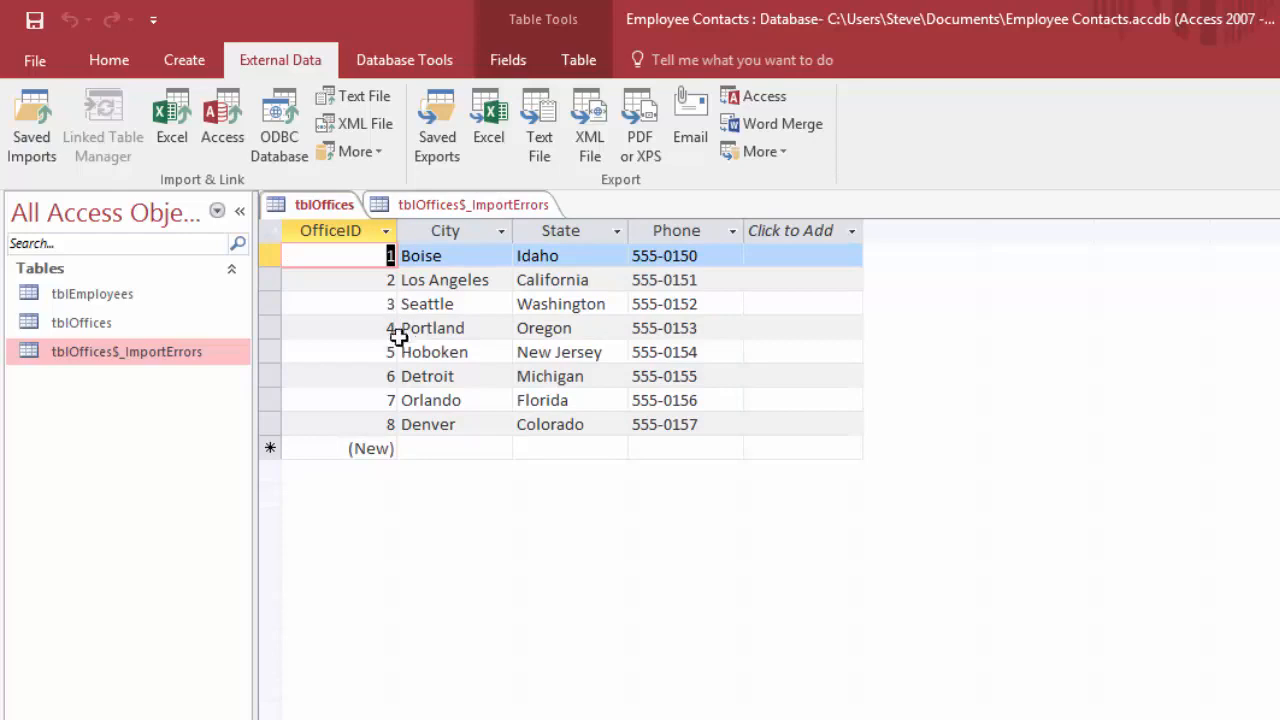
drag(270, 303, 272, 414)
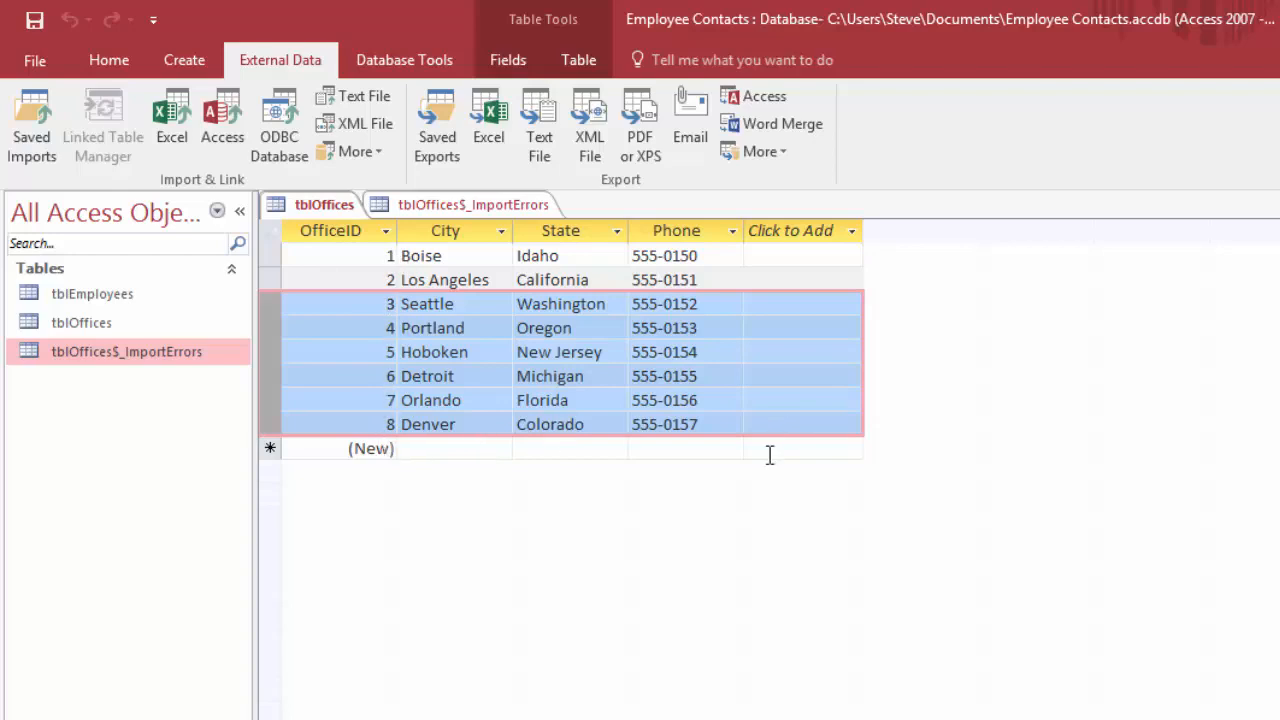
Close the tblOffices$_ImportErrors table without saving its layout changes and delete it from the database.
click(455, 206)
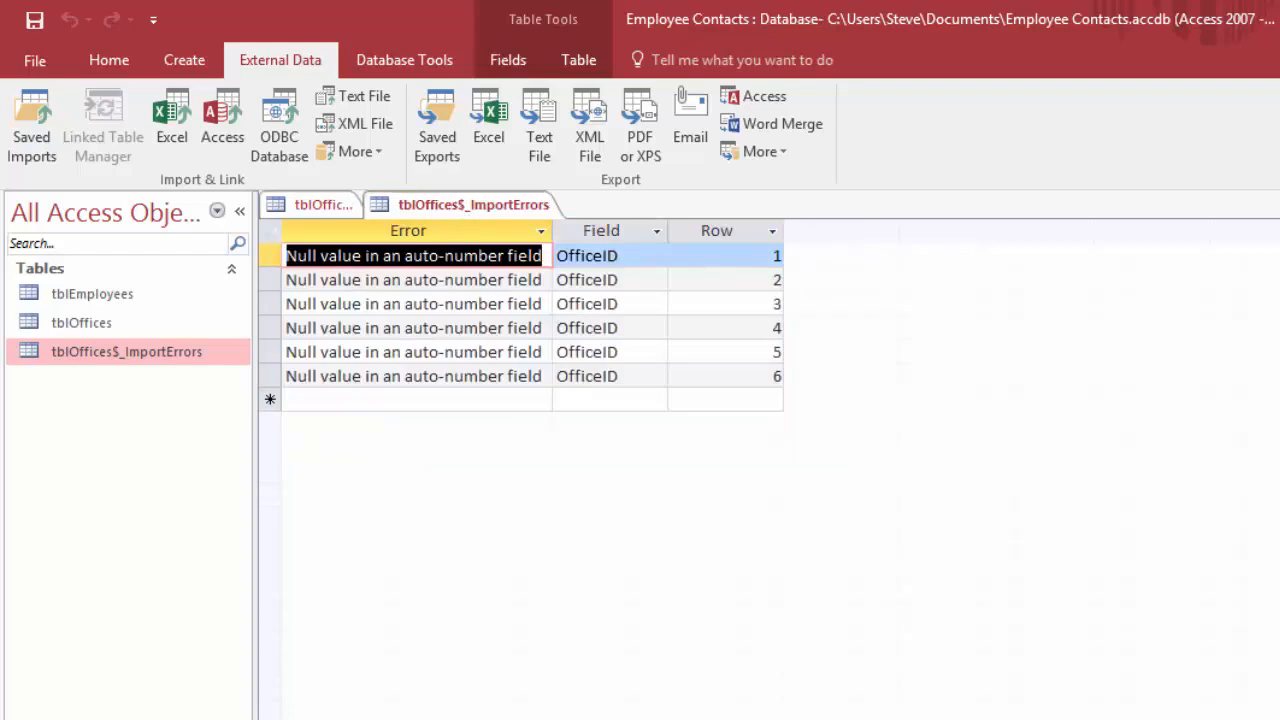
key(ctrl+w)
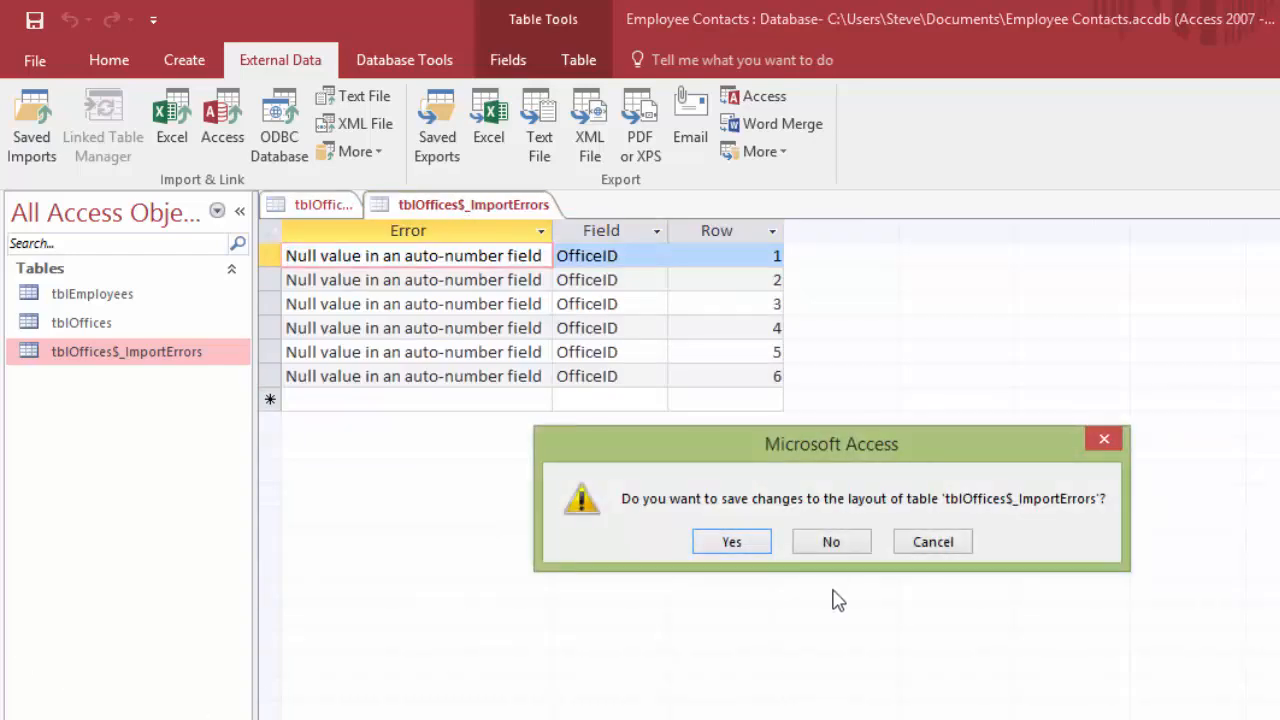
click(830, 545)
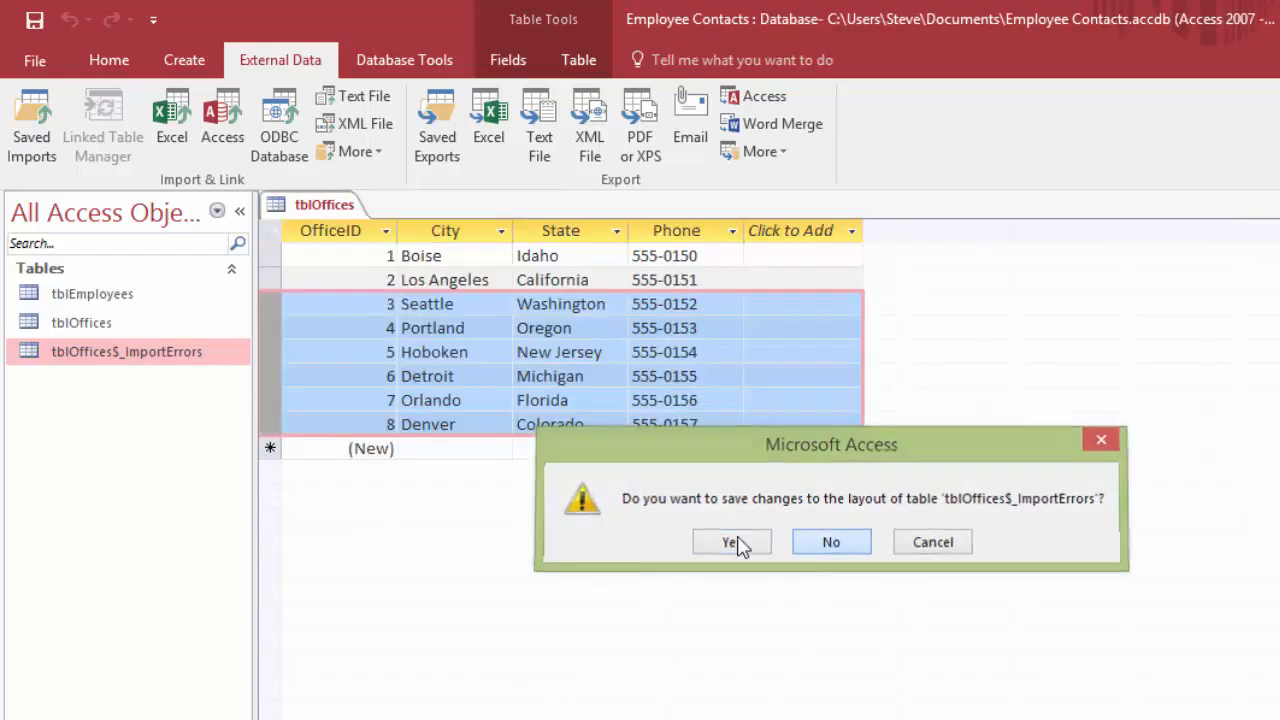
right_click(68, 352)
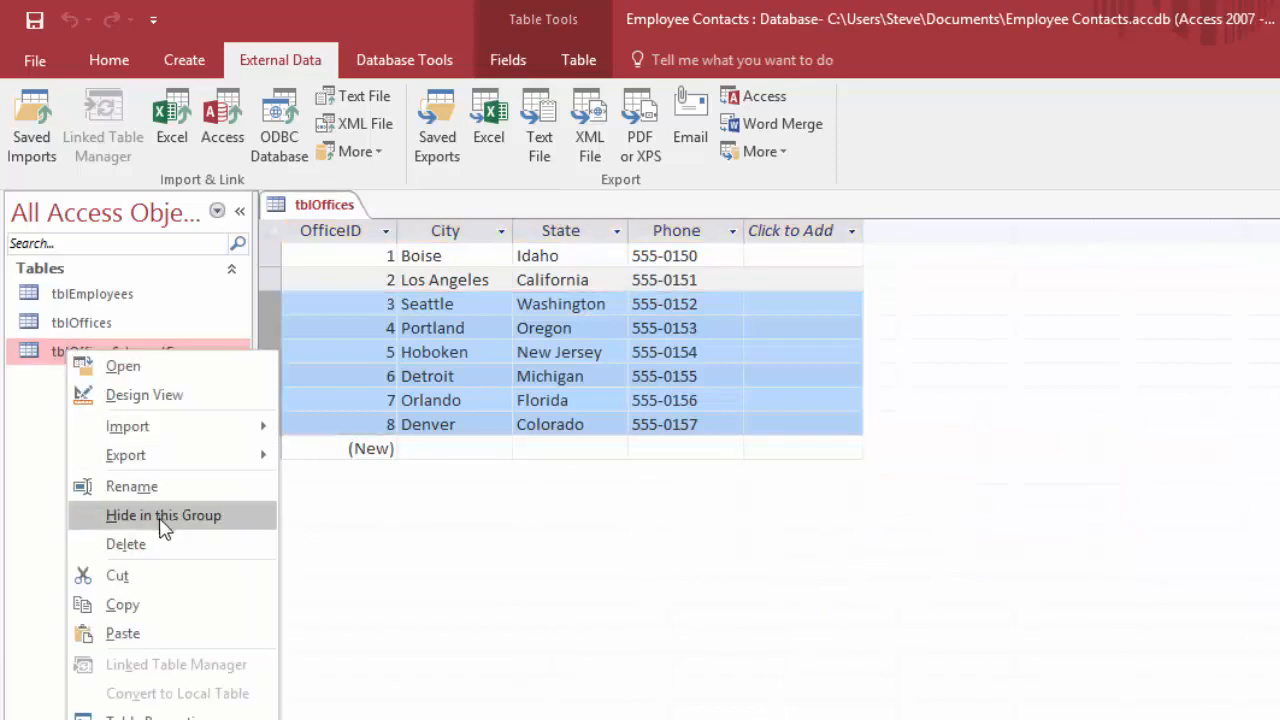
click(143, 548)
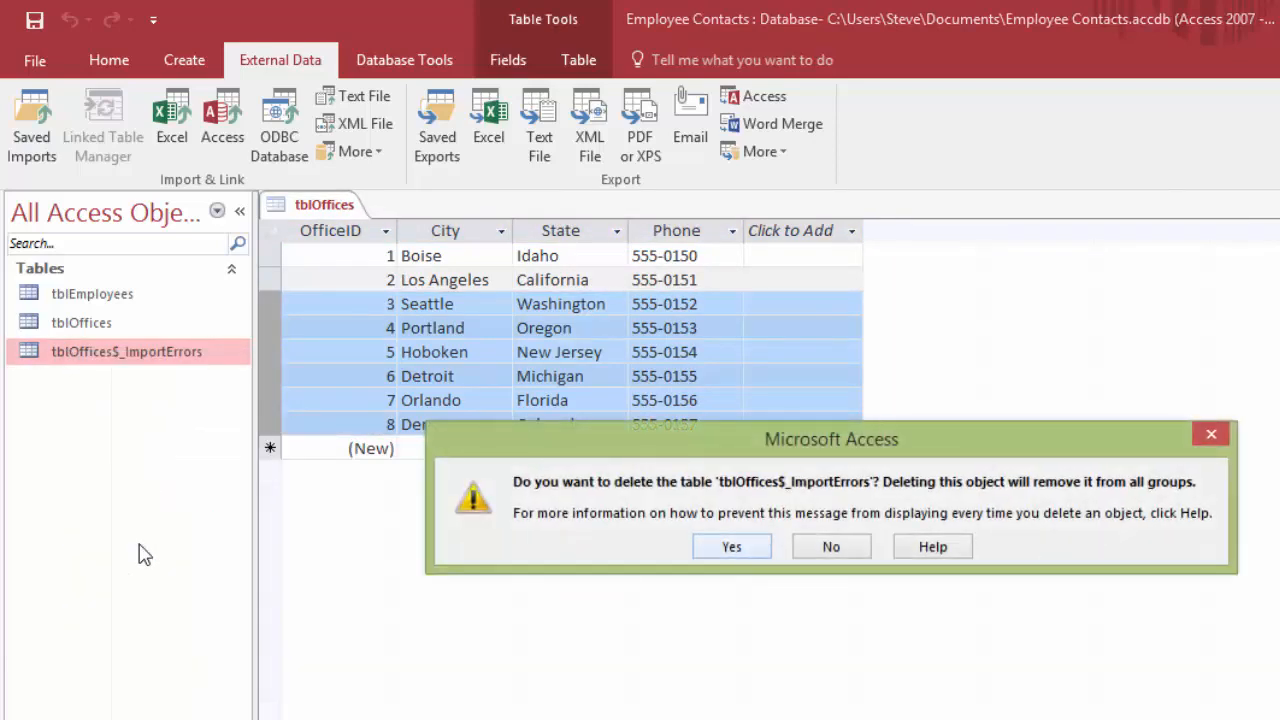
click(732, 547)
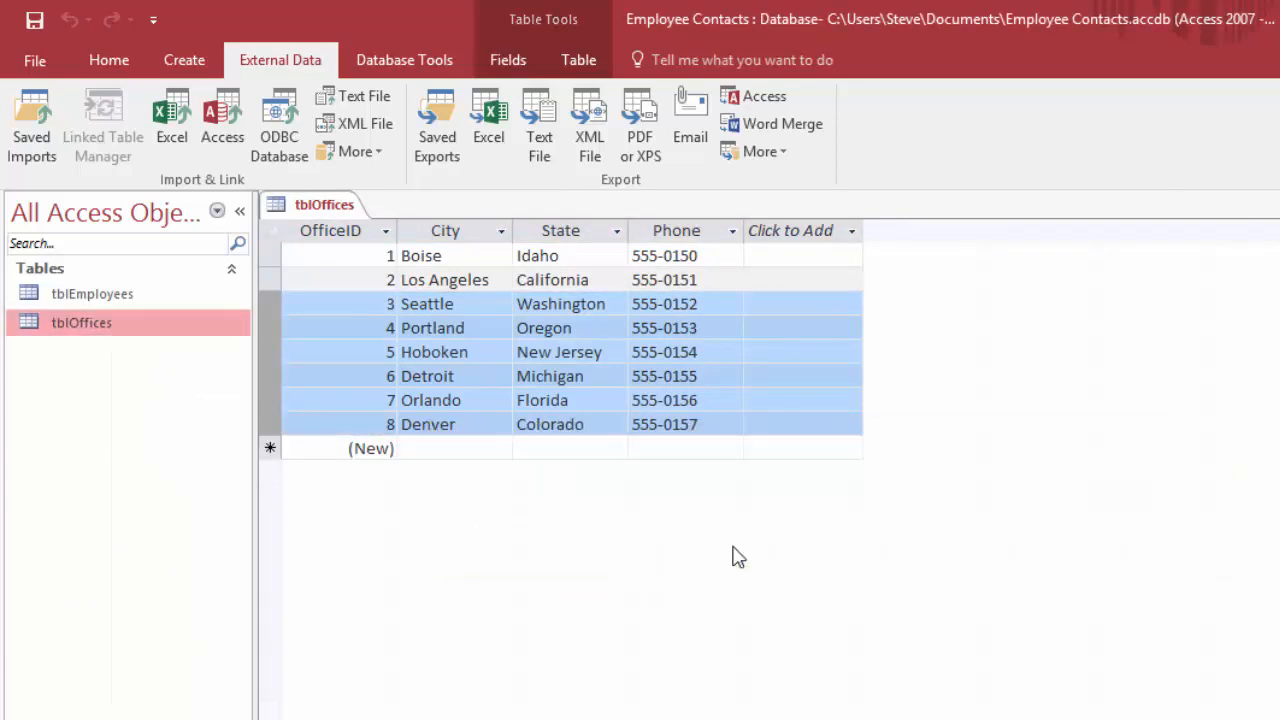
Review the tblOffices records by highlighting the Boise and Los Angeles rows, followed by the Seattle to Denver rows.
click(780, 458)
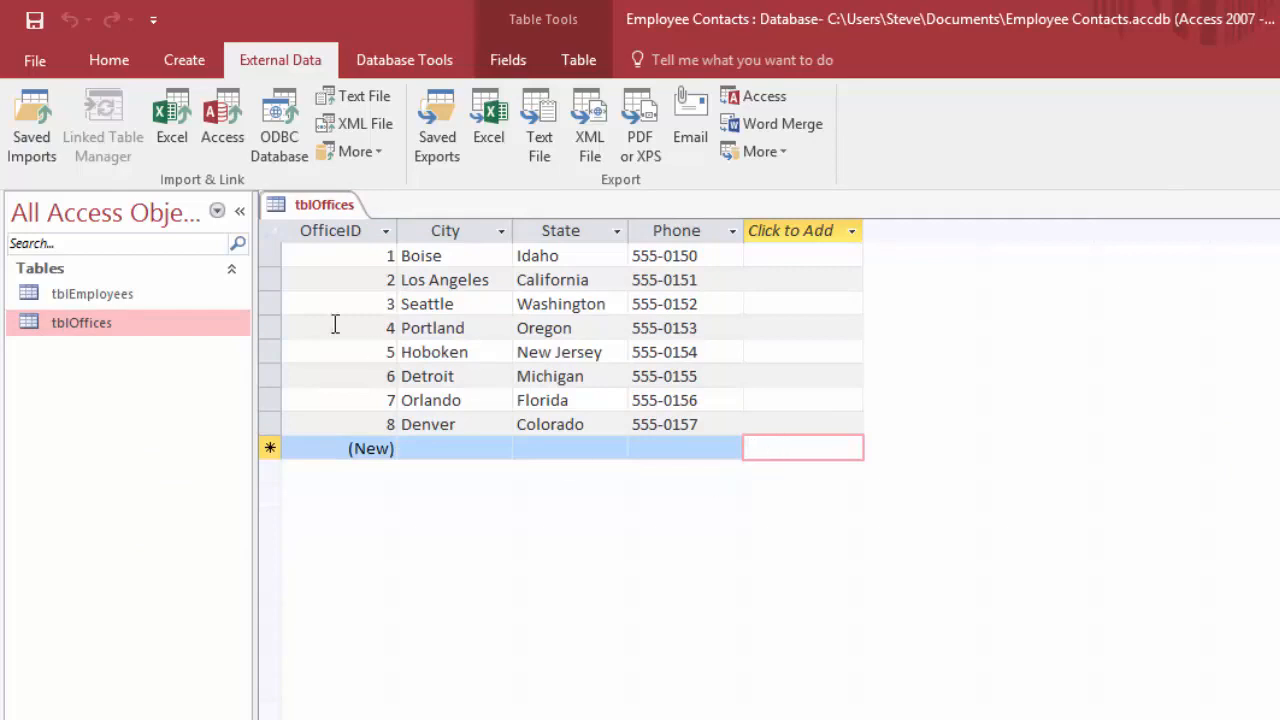
drag(269, 256, 267, 270)
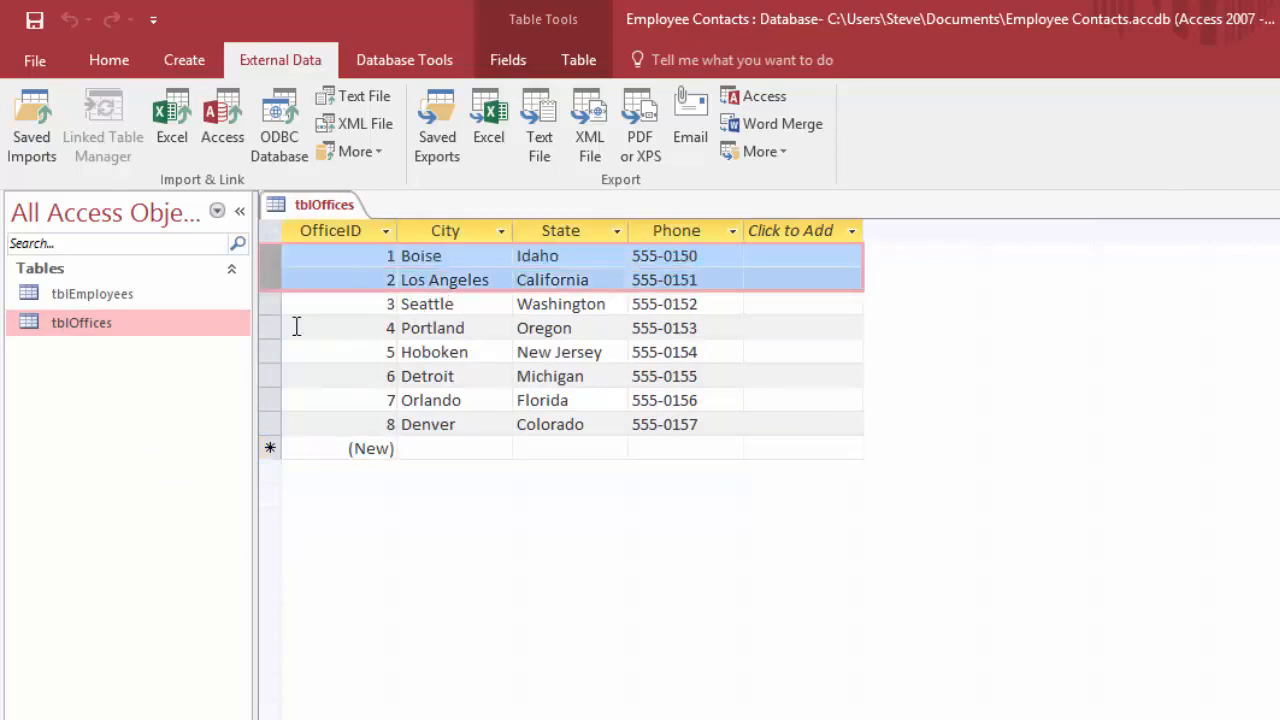
drag(272, 304, 270, 424)
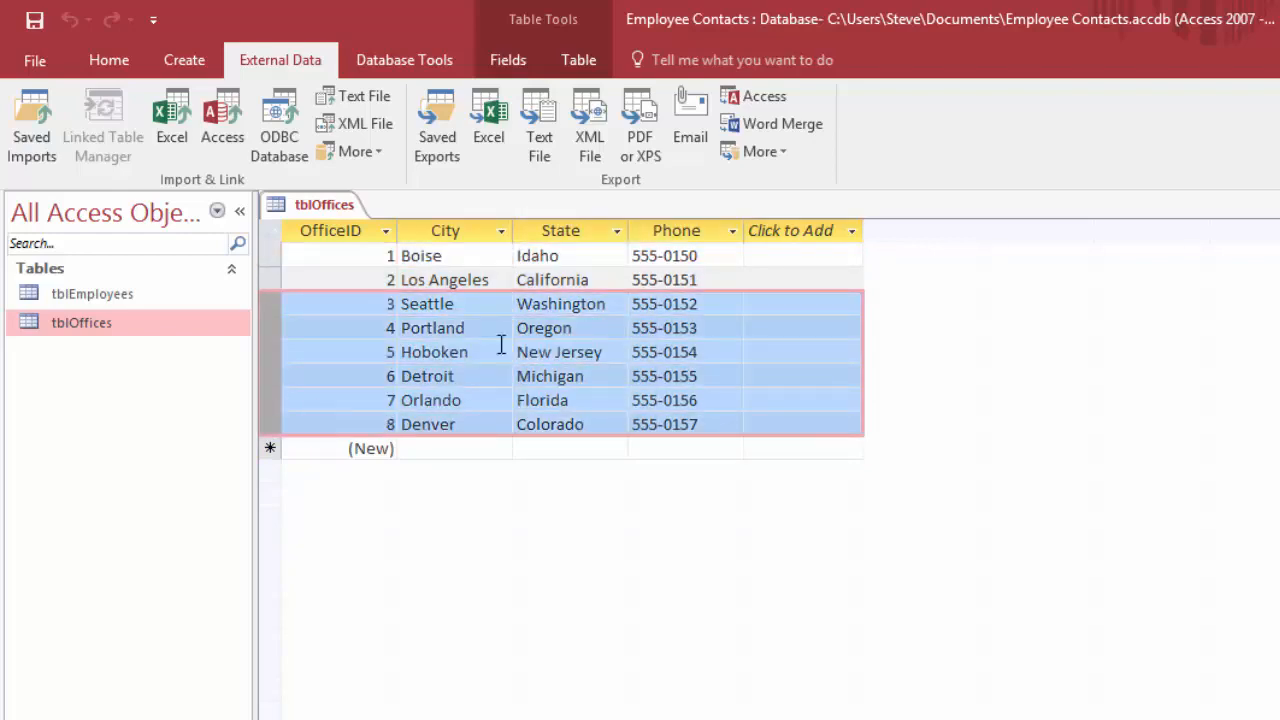